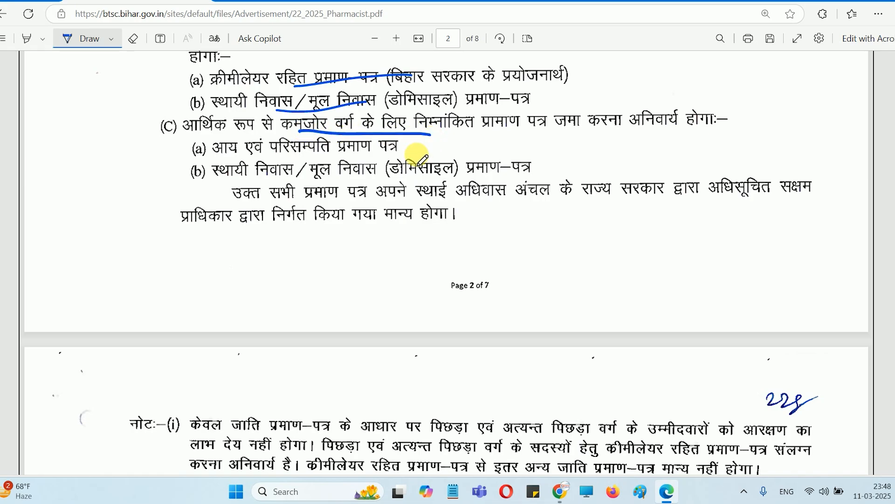
# Underline the domicile certificate under point (C), and circle the candidate category heading and the first row's 600 fee in the application fee table
pyautogui.moveTo(284, 178); pyautogui.dragTo(387, 177)
pyautogui.scroll(-3, 405, 188)
pyautogui.scroll(-6, 404, 189)
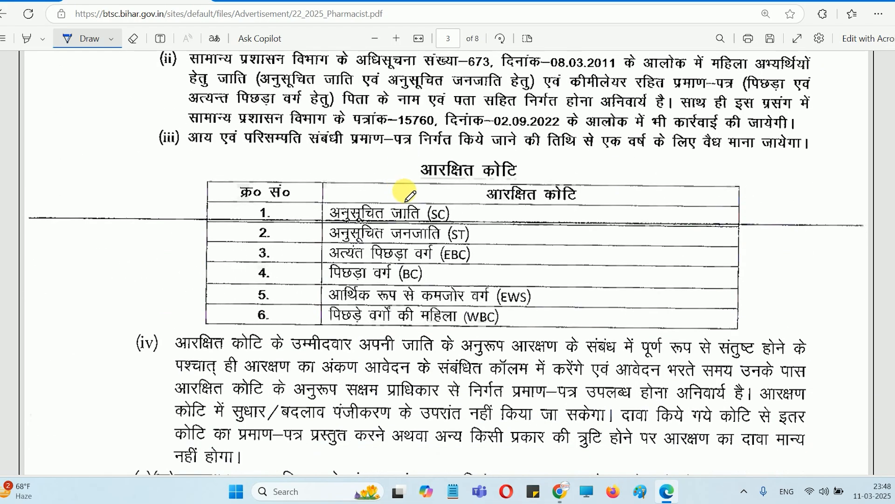
pyautogui.scroll(-14, 408, 196)
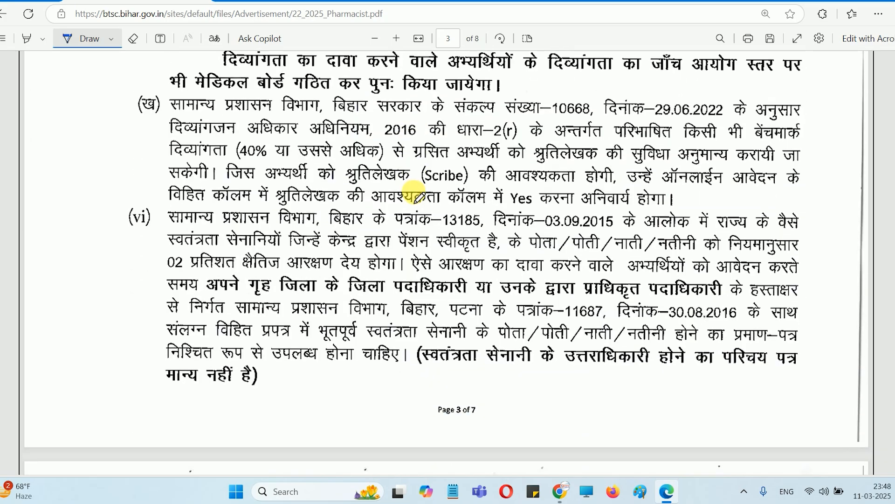
pyautogui.scroll(-10, 418, 196)
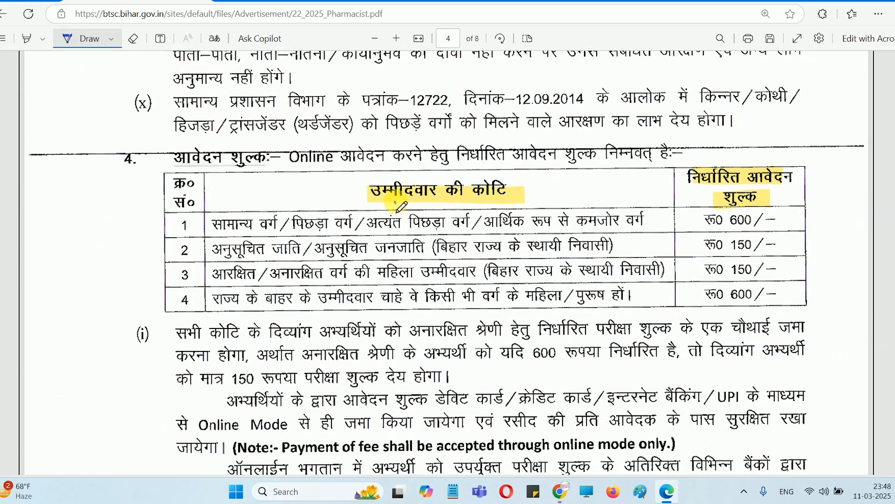
pyautogui.moveTo(400, 206)
pyautogui.mouseDown()
pyautogui.moveTo(368, 179)
pyautogui.moveTo(455, 198)
pyautogui.mouseUp()
pyautogui.moveTo(712, 223); pyautogui.dragTo(755, 217)
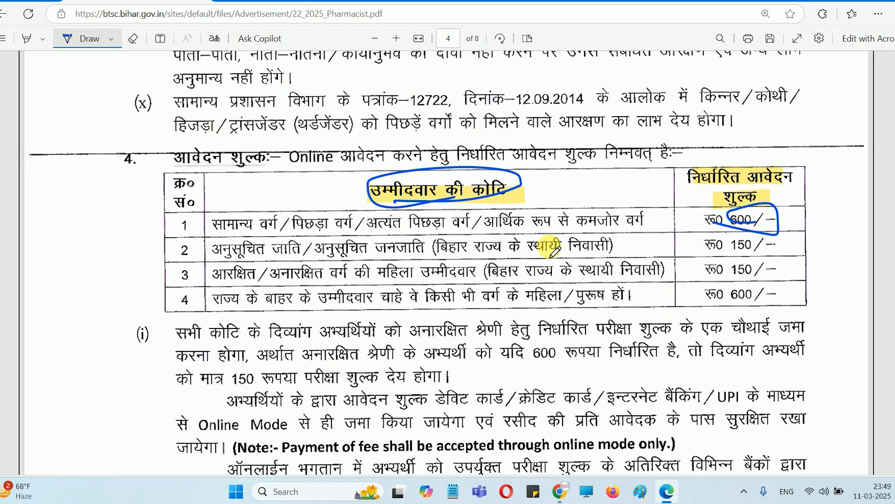
# Circle the selection process heading of section 5 and tick the merit list line beneath it
pyautogui.scroll(-10, 555, 250)
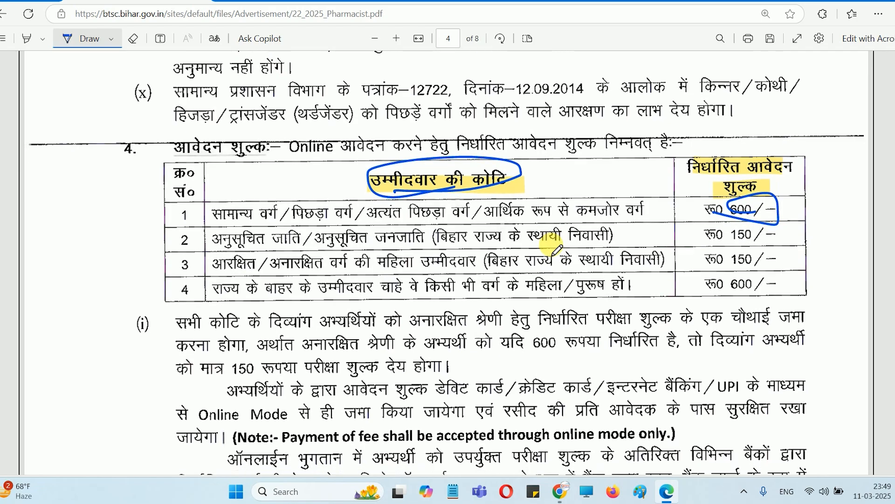
pyautogui.moveTo(187, 218)
pyautogui.mouseDown()
pyautogui.moveTo(165, 201)
pyautogui.moveTo(252, 215)
pyautogui.mouseUp()
pyautogui.moveTo(466, 264); pyautogui.dragTo(620, 235)
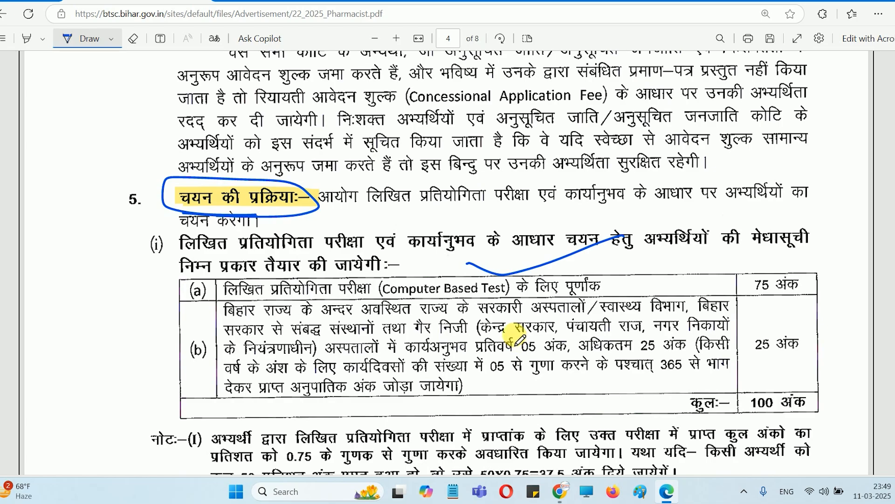
# Mark the work experience row of the selection table, underlining its text and circling the 05 marks per year and the 25 marks maximum
pyautogui.moveTo(375, 347); pyautogui.dragTo(497, 312)
pyautogui.moveTo(440, 357); pyautogui.dragTo(586, 337)
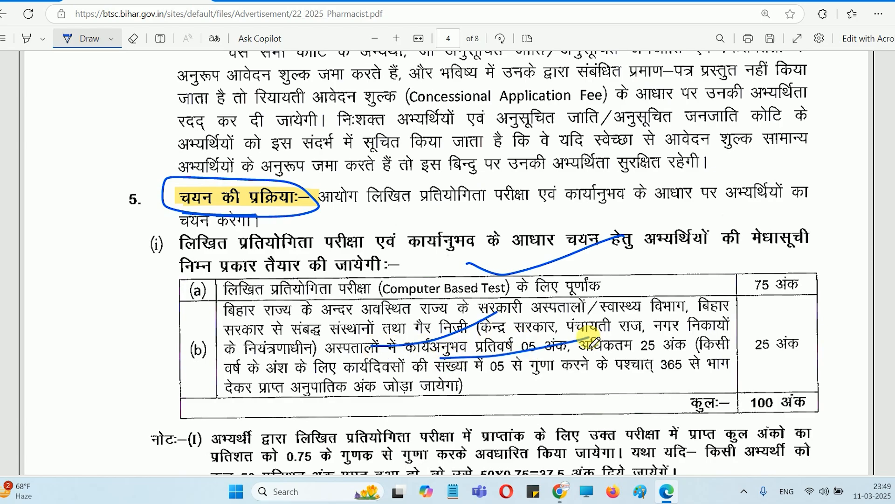
pyautogui.moveTo(506, 359)
pyautogui.mouseDown()
pyautogui.moveTo(507, 343)
pyautogui.moveTo(555, 365)
pyautogui.mouseUp()
pyautogui.moveTo(636, 351)
pyautogui.mouseDown()
pyautogui.moveTo(658, 351)
pyautogui.moveTo(631, 365)
pyautogui.mouseUp()
pyautogui.scroll(-4, 516, 373)
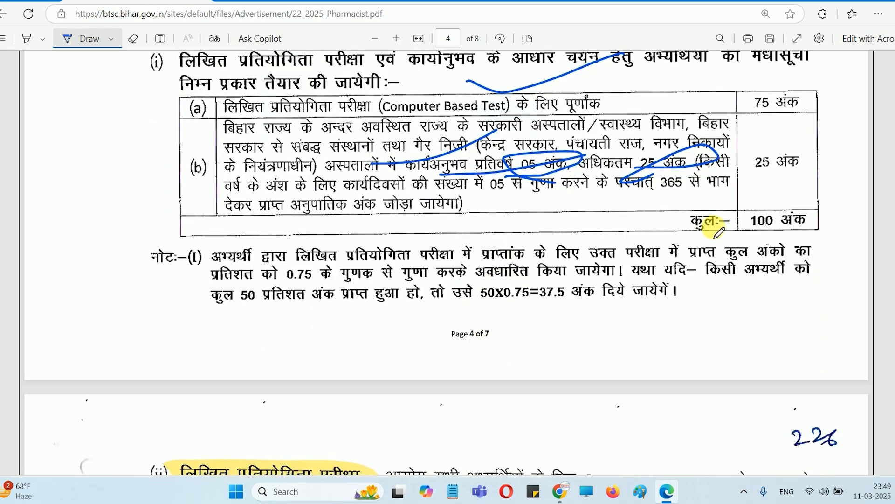
pyautogui.moveTo(754, 190)
pyautogui.mouseDown()
pyautogui.moveTo(724, 140)
pyautogui.moveTo(763, 170)
pyautogui.mouseUp()
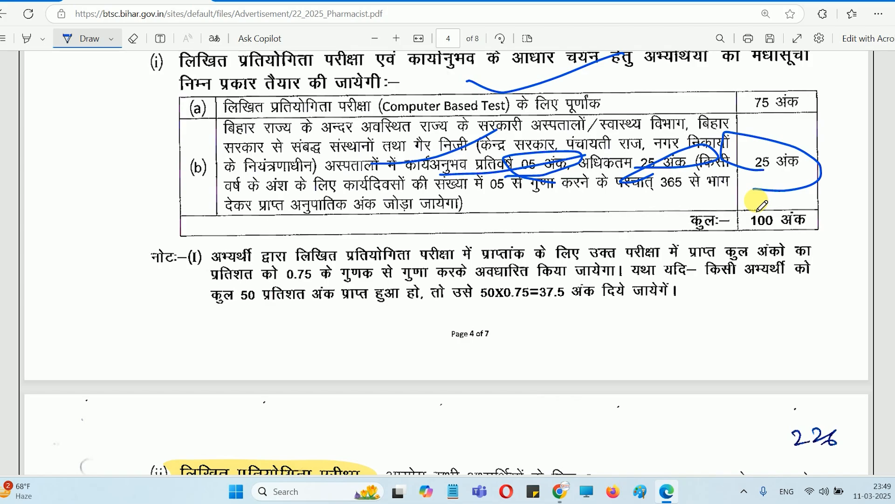
# Tick the written examination heading and underline the 100 questions, objective type, Hindi and English paper, two-hour duration and 100 marks
pyautogui.scroll(-5, 516, 249)
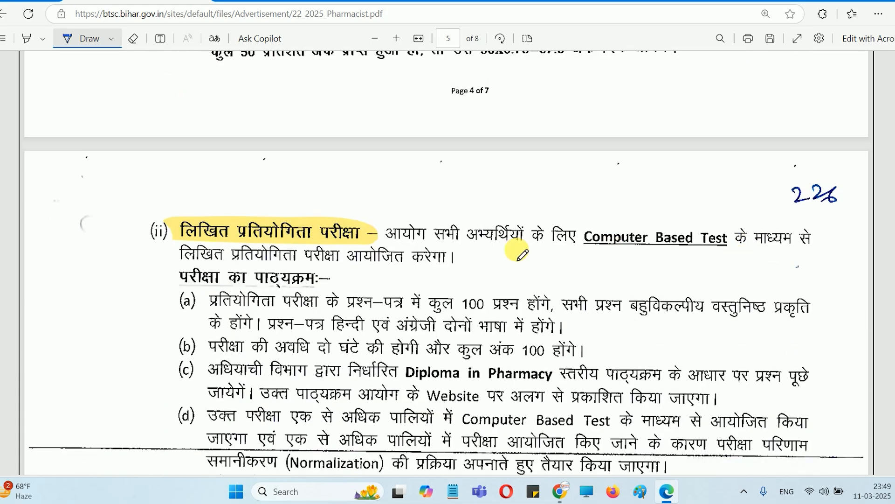
pyautogui.moveTo(149, 225)
pyautogui.mouseDown()
pyautogui.moveTo(158, 234)
pyautogui.moveTo(301, 195)
pyautogui.mouseUp()
pyautogui.scroll(-3, 426, 219)
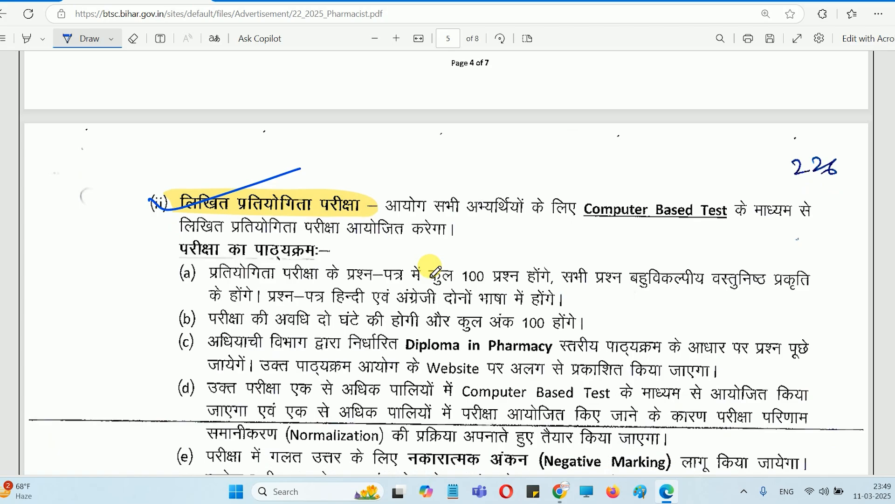
pyautogui.moveTo(429, 180); pyautogui.dragTo(567, 191)
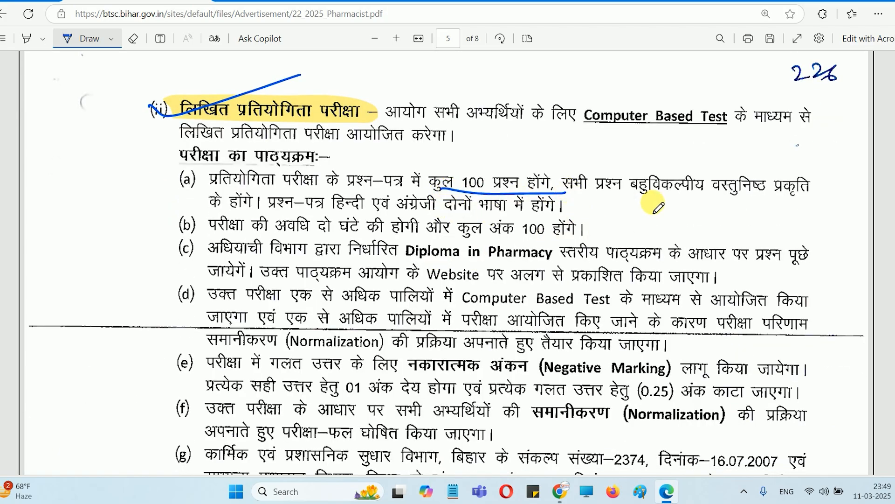
pyautogui.moveTo(794, 189); pyautogui.dragTo(704, 201)
pyautogui.moveTo(231, 210); pyautogui.dragTo(575, 216)
pyautogui.moveTo(289, 239); pyautogui.dragTo(439, 239)
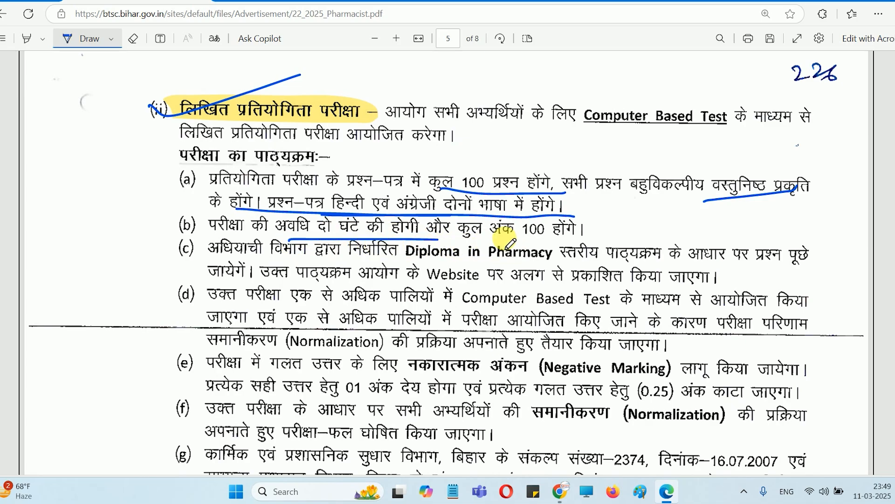
pyautogui.moveTo(494, 238); pyautogui.dragTo(573, 241)
# Underline Diploma in Pharmacy in the syllabus point, and circle Negative Marking and the 0.25 deduction in point (e)
pyautogui.scroll(-2, 470, 219)
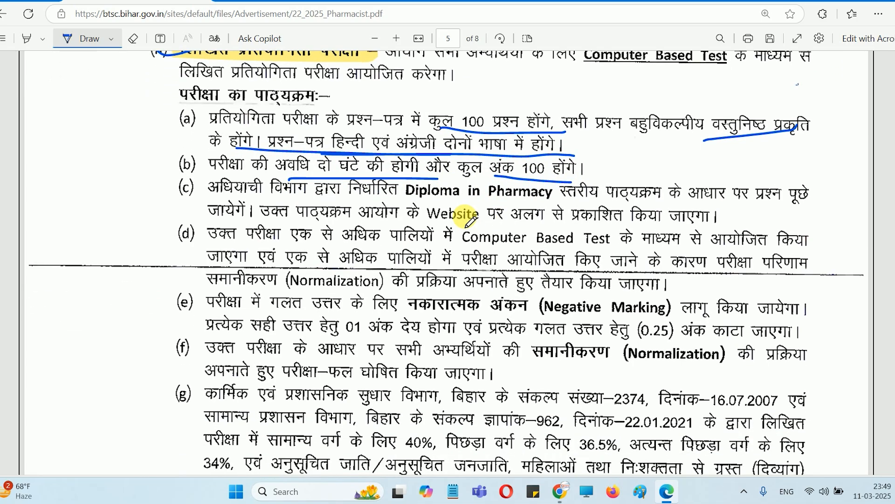
pyautogui.moveTo(454, 205)
pyautogui.mouseDown()
pyautogui.moveTo(606, 216)
pyautogui.moveTo(674, 170)
pyautogui.moveTo(348, 182)
pyautogui.moveTo(498, 205)
pyautogui.mouseUp()
pyautogui.scroll(-6, 462, 200)
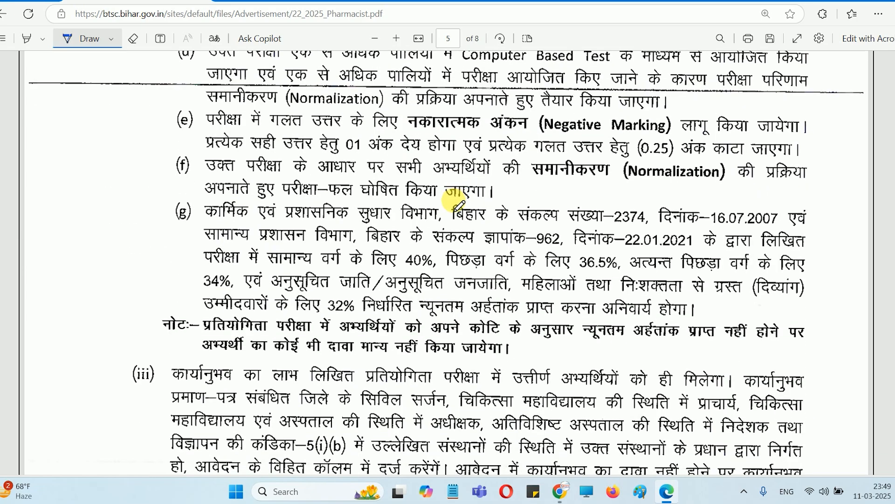
pyautogui.moveTo(555, 133)
pyautogui.mouseDown()
pyautogui.moveTo(650, 114)
pyautogui.moveTo(643, 156)
pyautogui.moveTo(686, 158)
pyautogui.moveTo(618, 166)
pyautogui.mouseUp()
# Look through the remaining pages of the notification, and switch to the BTSC recruitment list in Chrome
pyautogui.scroll(-15, 620, 176)
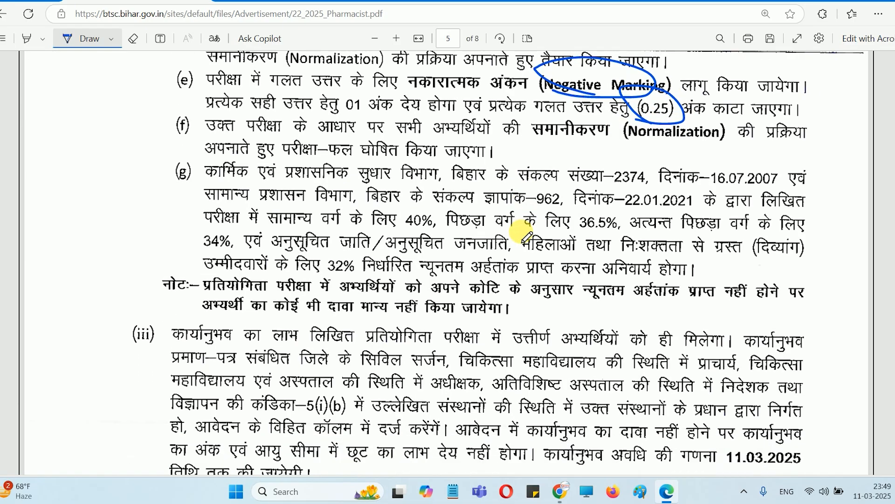
pyautogui.scroll(5, 497, 247)
pyautogui.scroll(-20, 466, 245)
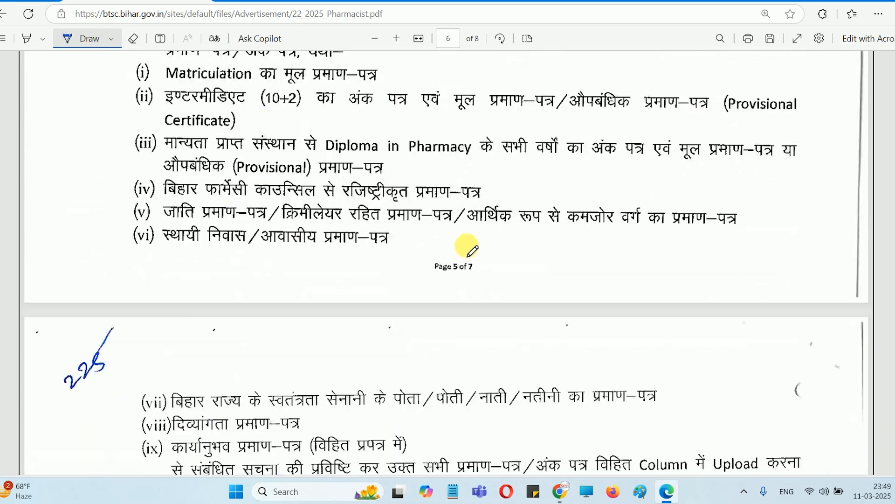
pyautogui.scroll(-20, 463, 254)
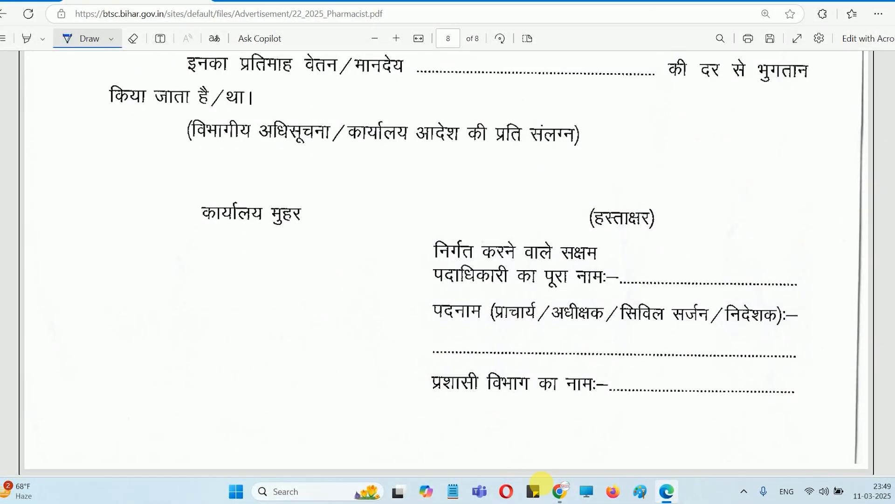
pyautogui.click(559, 491)
pyautogui.click(107, 2)
pyautogui.scroll(3, 205, 172)
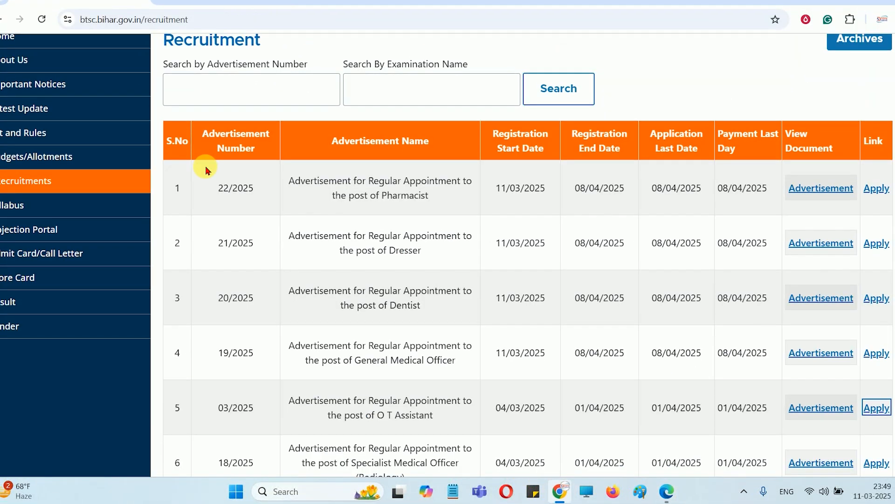
pyautogui.scroll(-3, 359, 225)
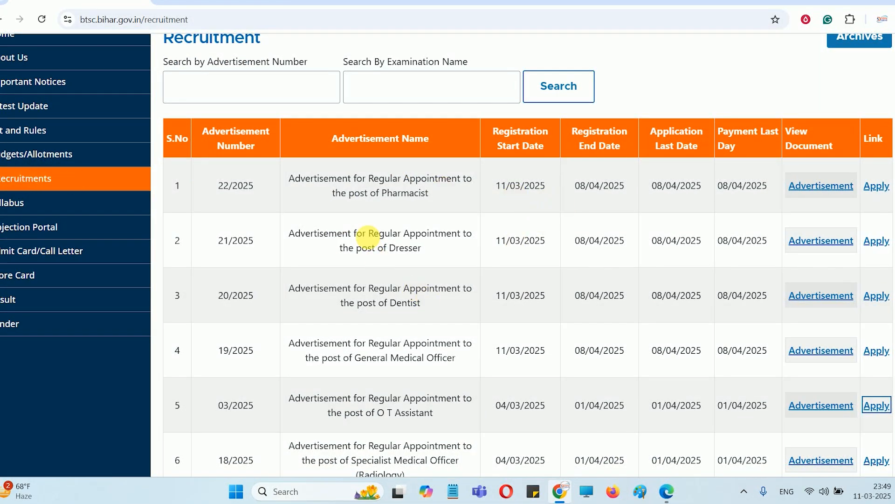
# Highlight the Dresser, Pharmacist, Dentist and O T Assistant posts in the list of advertisements
pyautogui.moveTo(363, 248); pyautogui.dragTo(422, 248)
pyautogui.moveTo(369, 192); pyautogui.dragTo(438, 195)
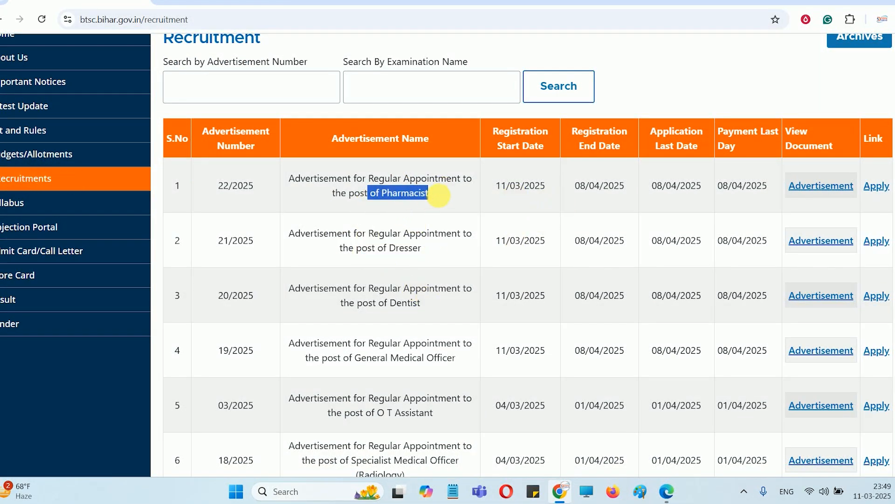
pyautogui.moveTo(377, 303); pyautogui.dragTo(457, 313)
pyautogui.moveTo(377, 412); pyautogui.dragTo(438, 416)
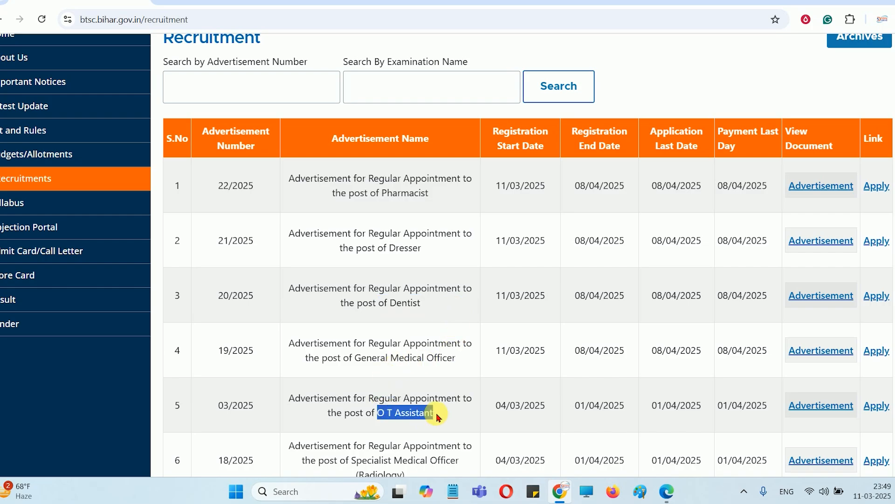
# Highlight the Pharmacist post and its advertisement number 22/2025, and open its online application page
pyautogui.moveTo(368, 192); pyautogui.dragTo(473, 198)
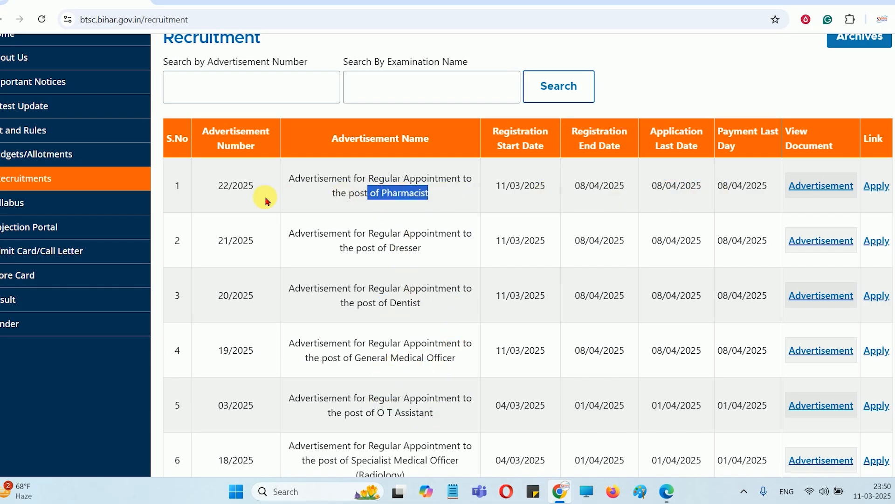
pyautogui.moveTo(216, 186); pyautogui.dragTo(261, 189)
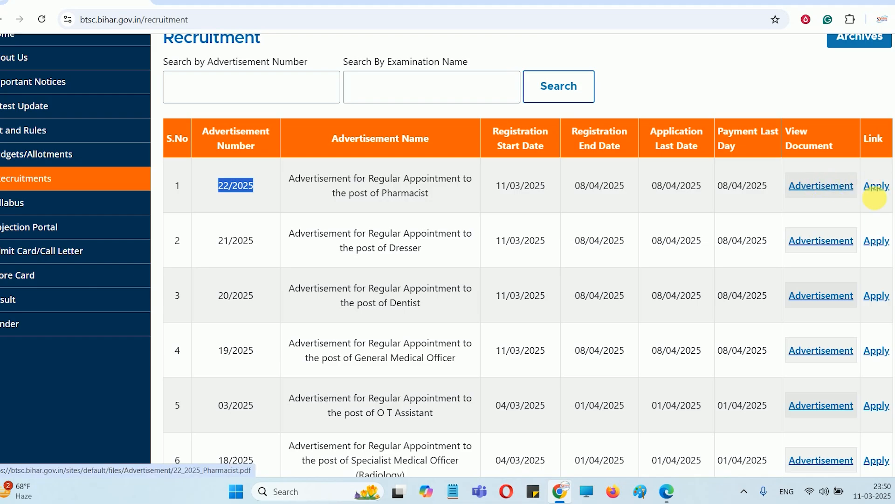
pyautogui.click(876, 187)
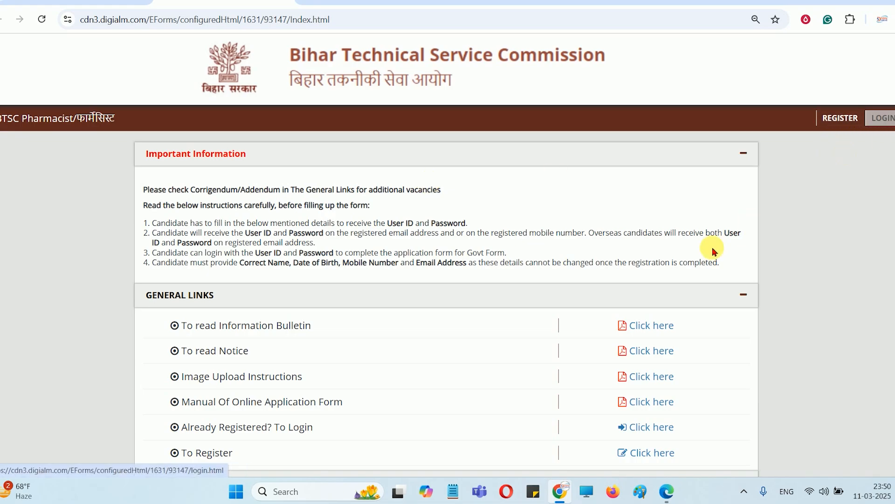
# Examine the general links and the key dates for application on the Pharmacist application page
pyautogui.scroll(-5, 620, 239)
pyautogui.moveTo(198, 121); pyautogui.dragTo(312, 118)
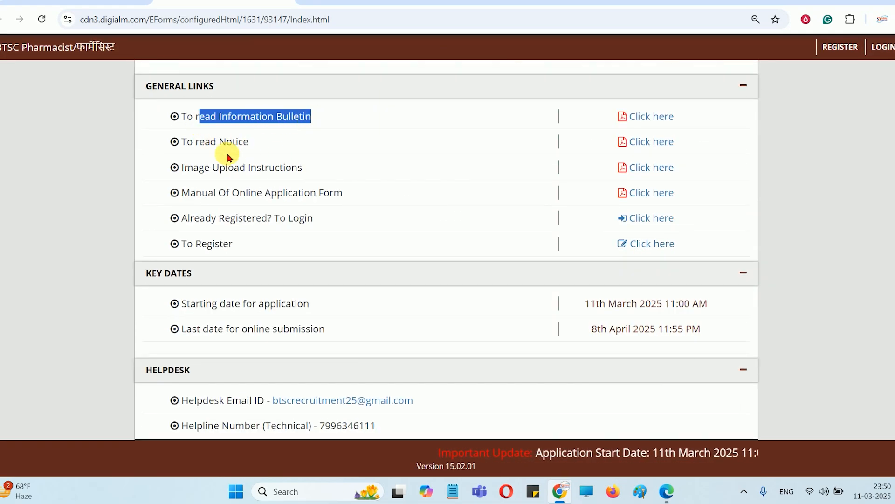
pyautogui.moveTo(199, 144); pyautogui.dragTo(270, 145)
pyautogui.moveTo(228, 171); pyautogui.dragTo(303, 172)
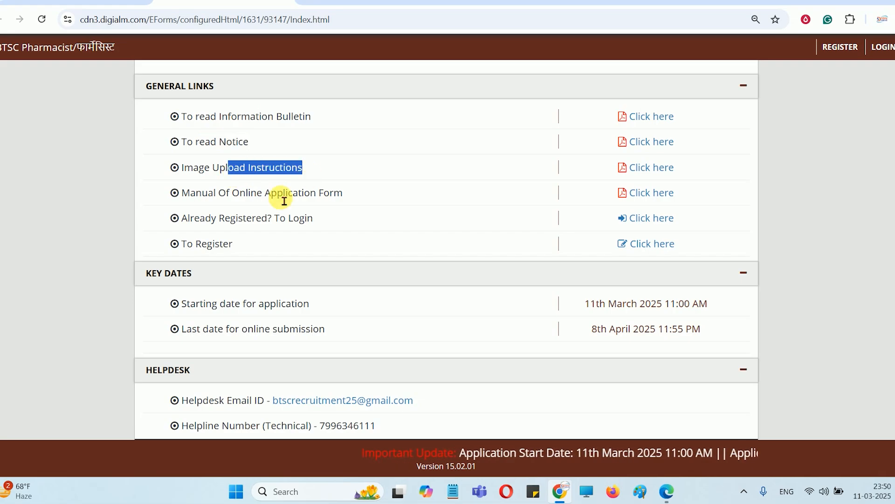
pyautogui.moveTo(248, 197); pyautogui.dragTo(320, 204)
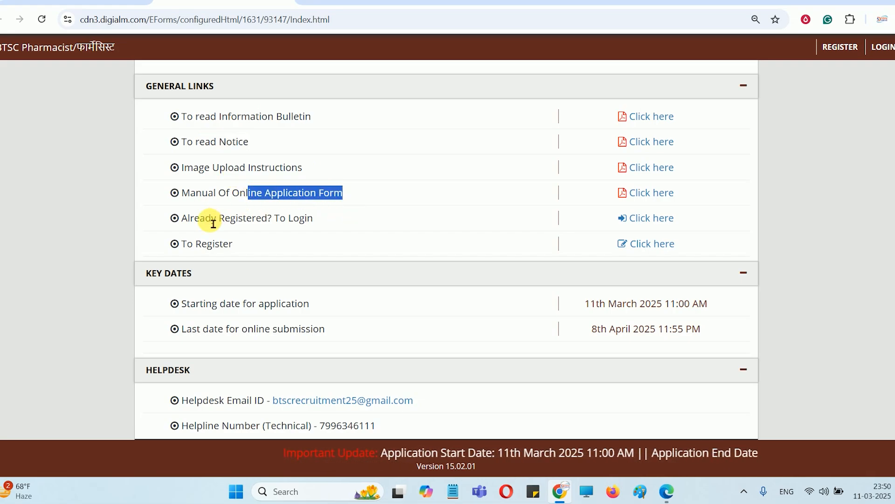
pyautogui.moveTo(206, 218); pyautogui.dragTo(317, 228)
pyautogui.moveTo(187, 243); pyautogui.dragTo(295, 260)
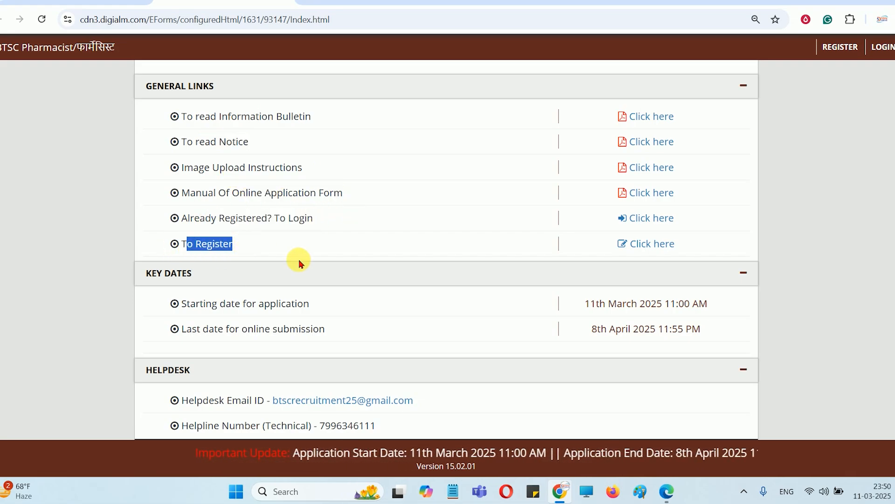
pyautogui.moveTo(211, 304); pyautogui.dragTo(320, 308)
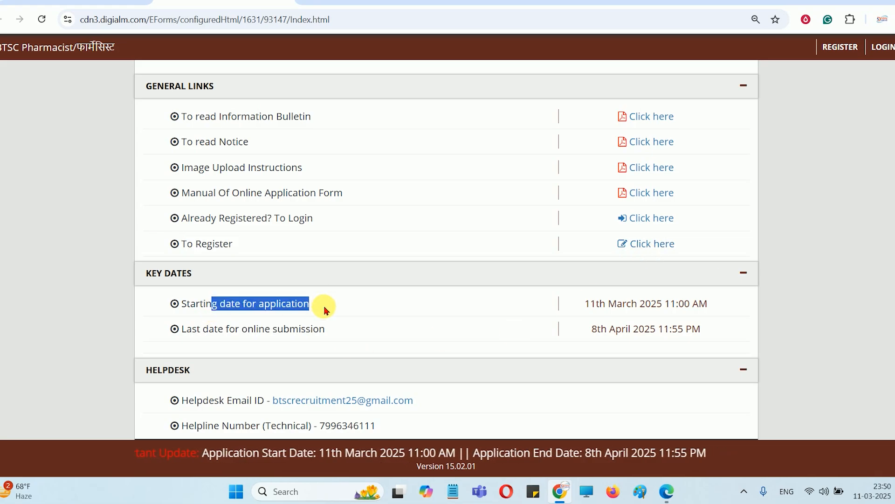
pyautogui.moveTo(235, 329); pyautogui.dragTo(394, 320)
# Open the Pharmacist registration form, dismiss its instructions and agree to the privacy notice
pyautogui.scroll(5, 772, 200)
pyautogui.click(840, 116)
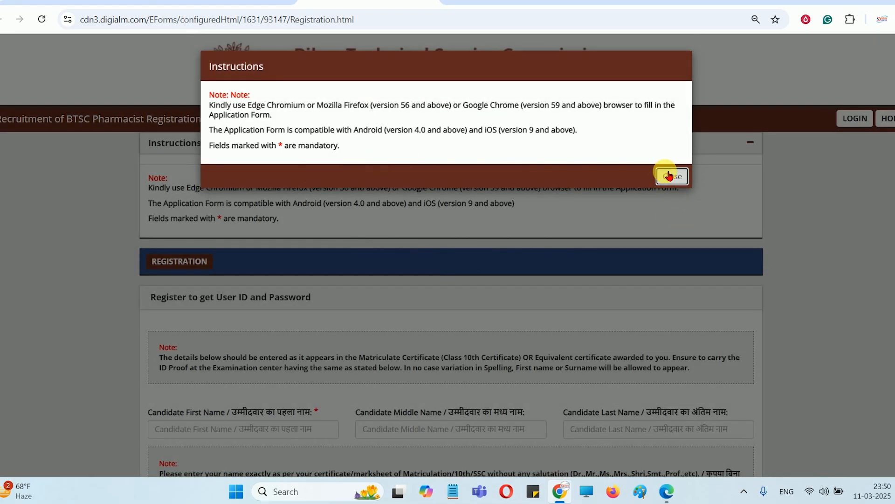
pyautogui.click(670, 175)
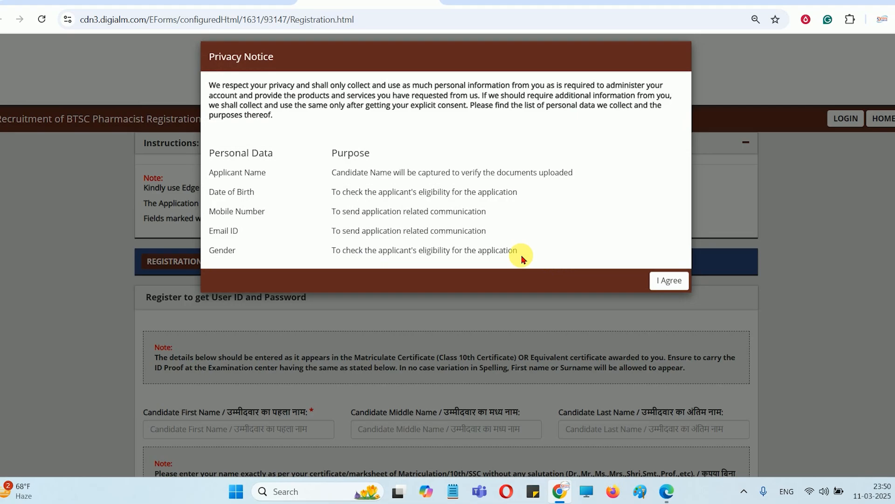
pyautogui.click(668, 285)
pyautogui.scroll(-3, 302, 238)
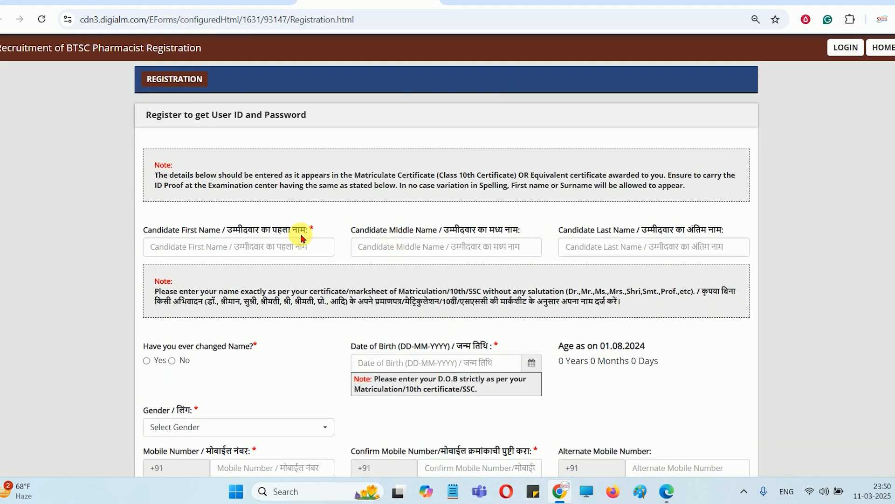
# Point out the candidate's middle and last name fields, and answer No to whether the name was ever changed
pyautogui.click(401, 255)
pyautogui.click(599, 254)
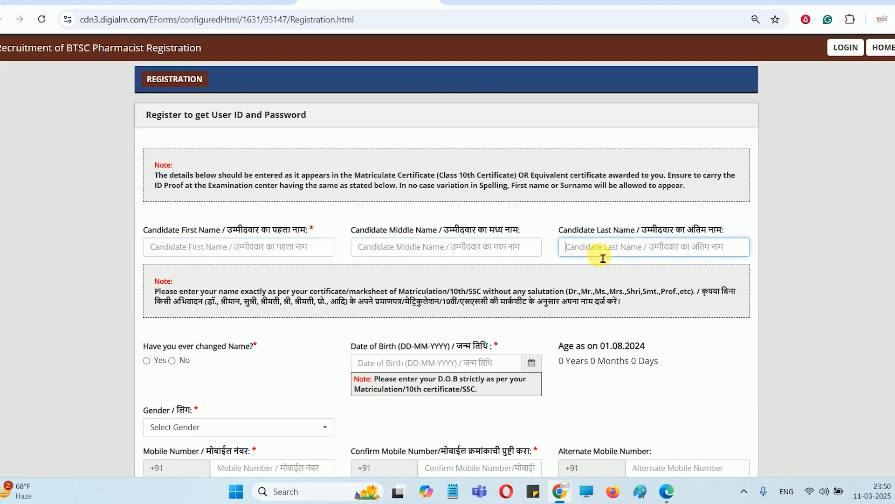
pyautogui.scroll(-2, 219, 228)
pyautogui.moveTo(195, 225); pyautogui.dragTo(144, 236)
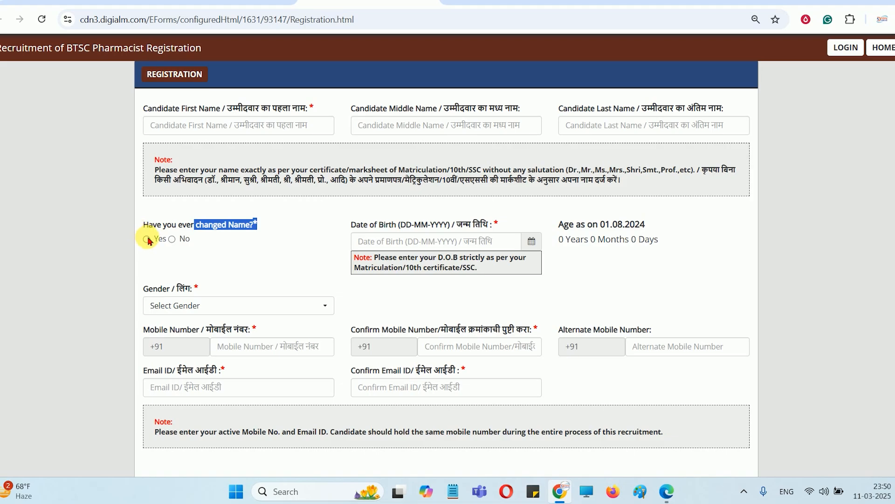
pyautogui.click(147, 239)
pyautogui.click(172, 239)
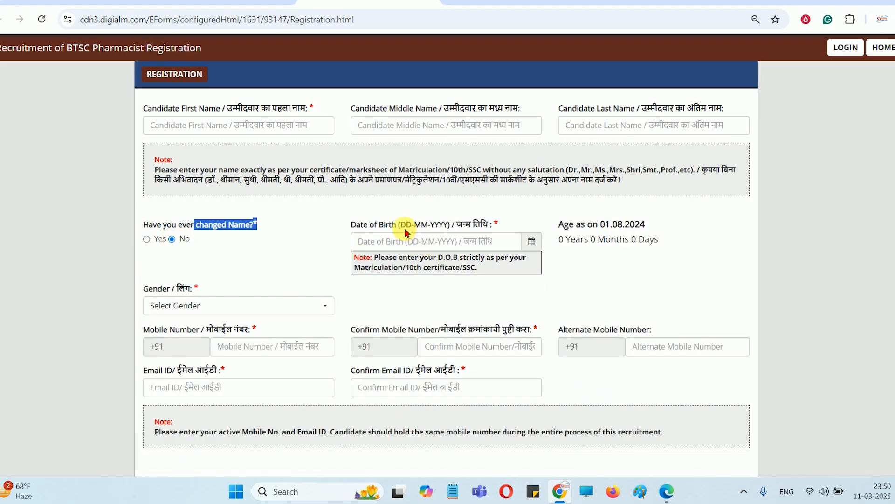
# Show the date of birth calendar and set the candidate's gender to Male
pyautogui.click(540, 246)
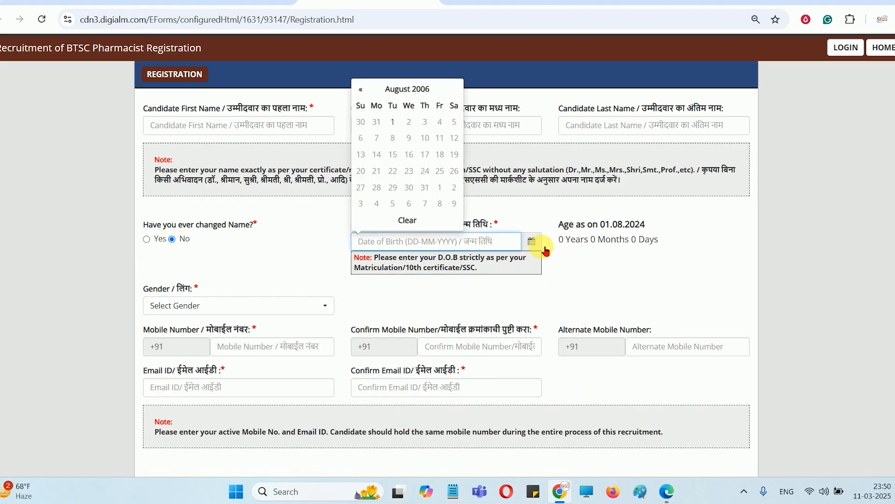
pyautogui.click(210, 306)
pyautogui.click(196, 363)
# Point out the mobile number, confirm mobile number, alternate mobile number and email ID fields of the registration form
pyautogui.scroll(-3, 233, 326)
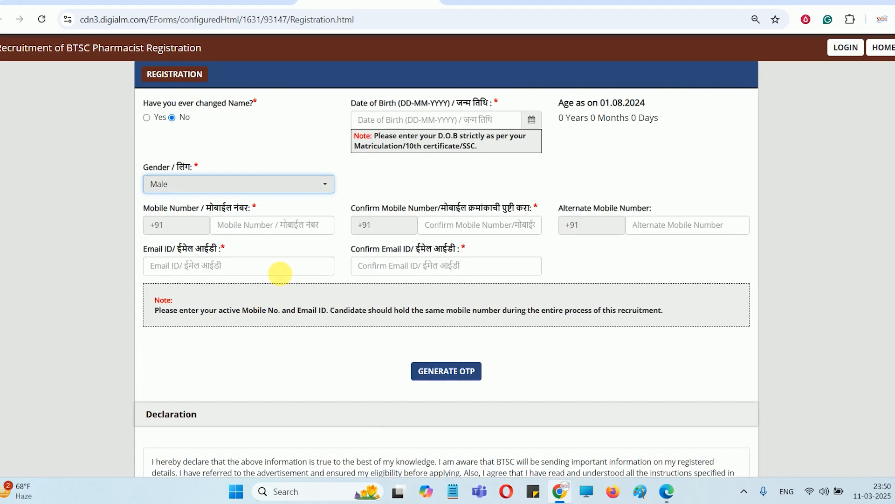
pyautogui.click(280, 229)
pyautogui.click(489, 236)
pyautogui.moveTo(560, 206); pyautogui.dragTo(644, 206)
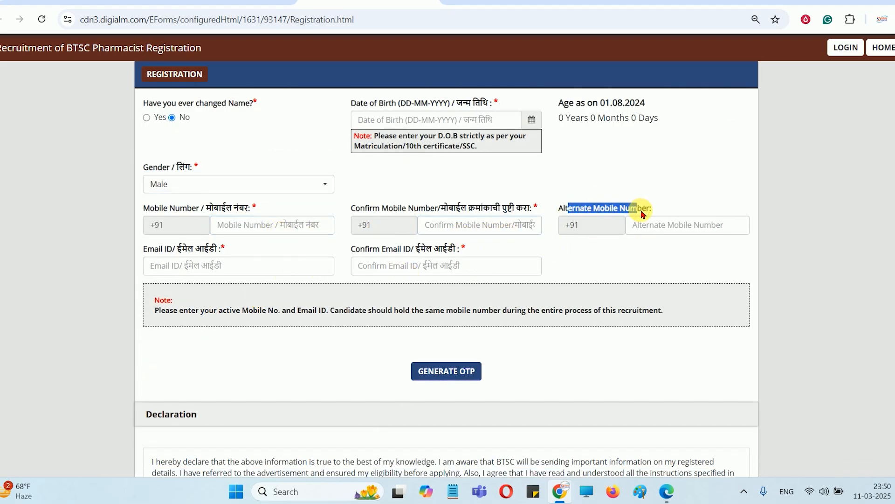
pyautogui.click(662, 231)
pyautogui.click(219, 245)
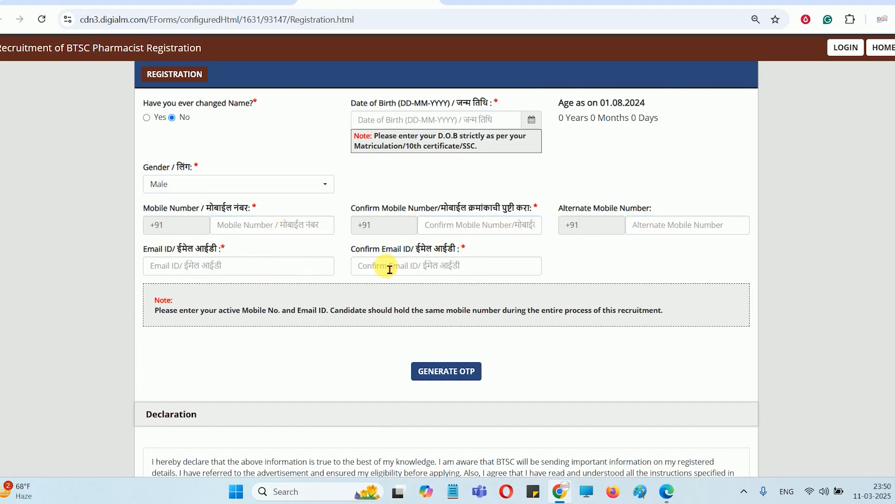
pyautogui.moveTo(415, 249); pyautogui.dragTo(460, 255)
# Submit the captcha to generate the OTP, highlight the OTP notice and dismiss it
pyautogui.scroll(-3, 460, 255)
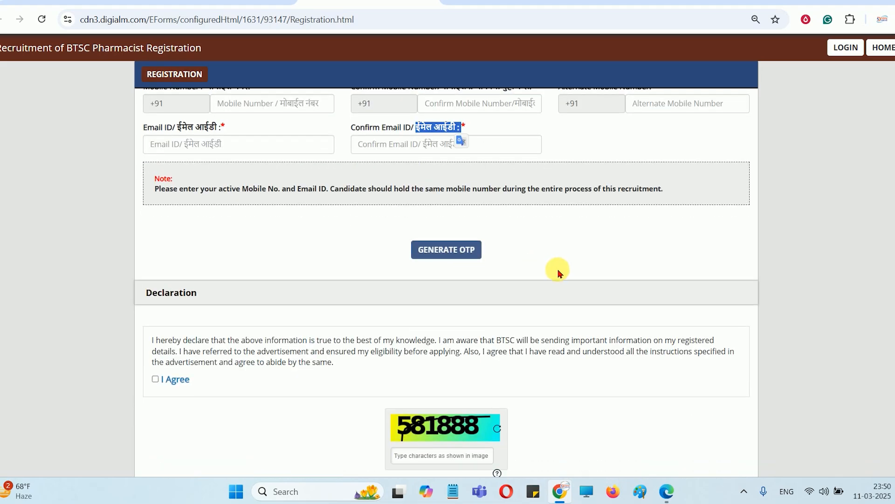
pyautogui.scroll(-2, 558, 270)
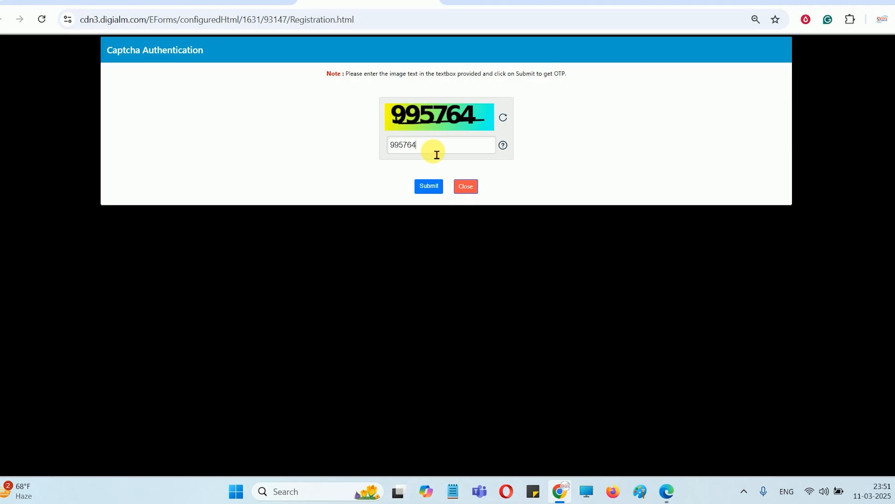
pyautogui.click(429, 186)
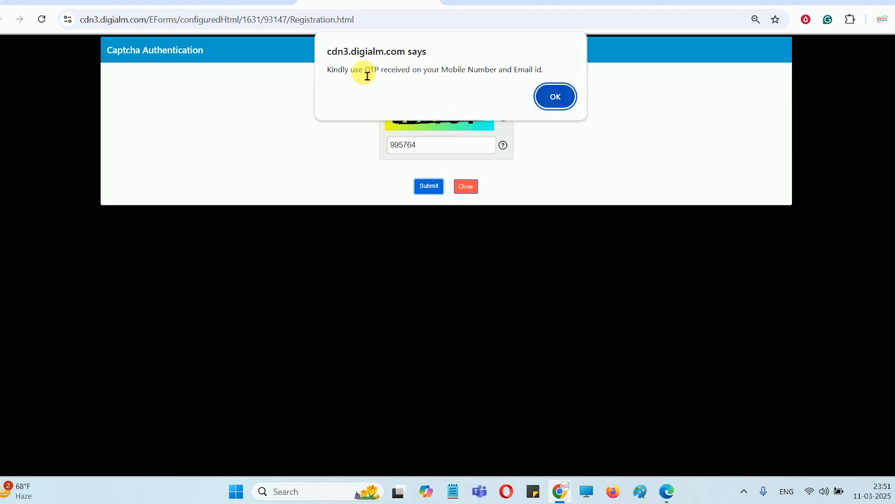
pyautogui.moveTo(359, 71); pyautogui.dragTo(498, 71)
pyautogui.click(555, 96)
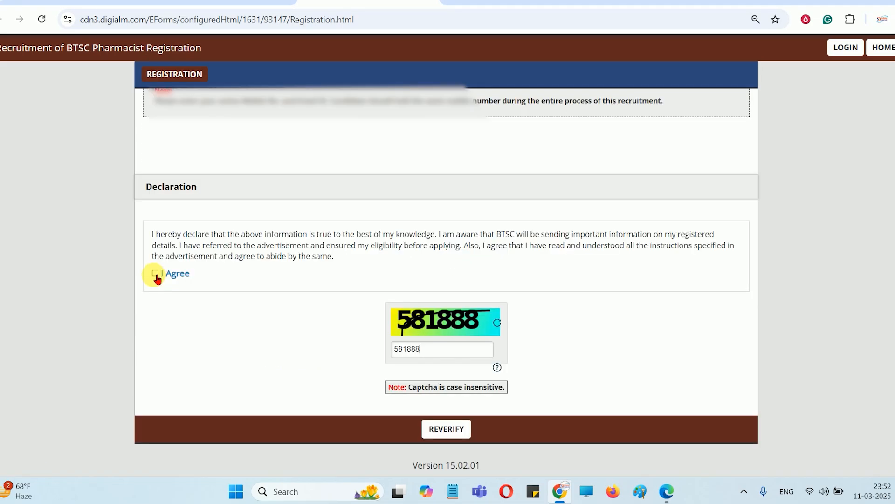
# Agree to the declaration and mark every entered value in the verification table as correct
pyautogui.click(156, 274)
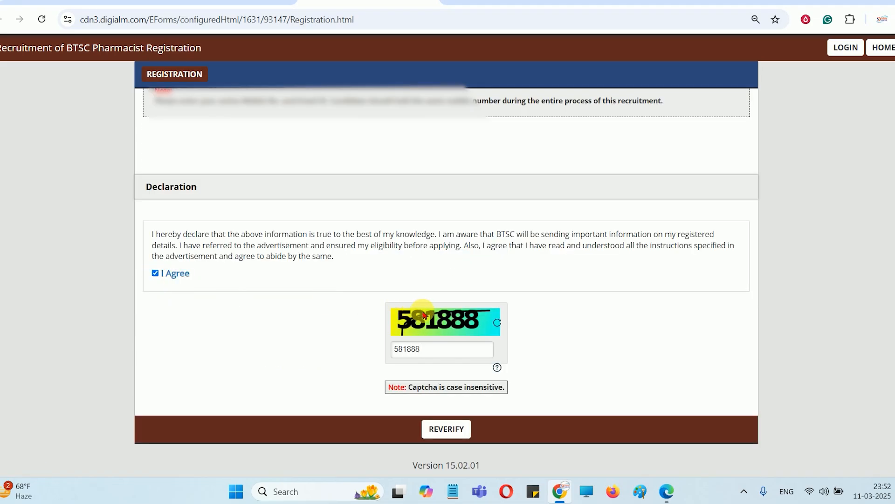
pyautogui.click(445, 429)
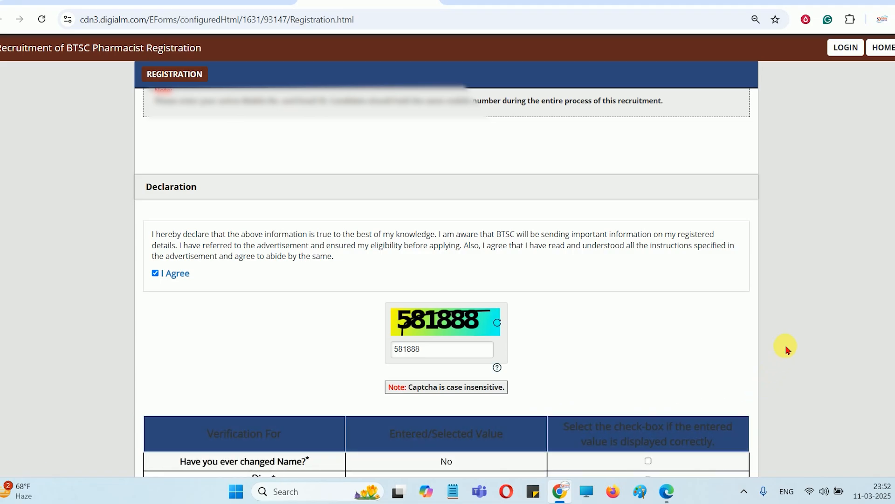
pyautogui.scroll(-4, 461, 221)
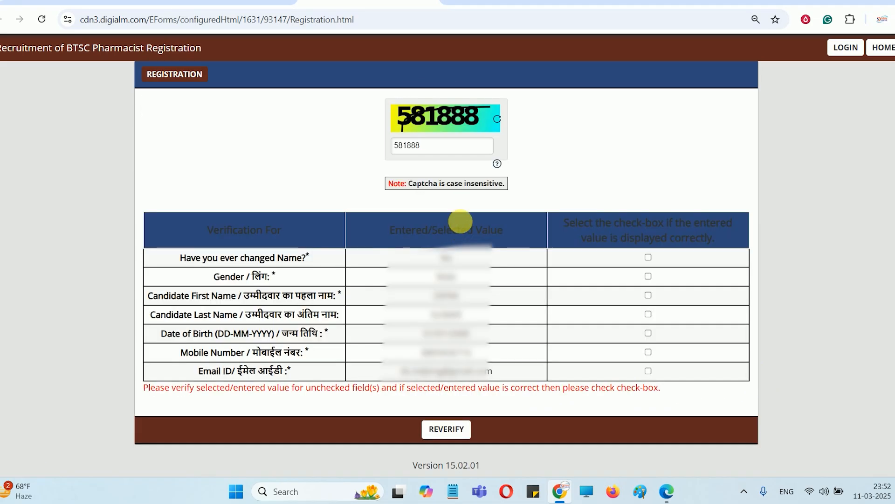
pyautogui.click(648, 258)
pyautogui.click(648, 276)
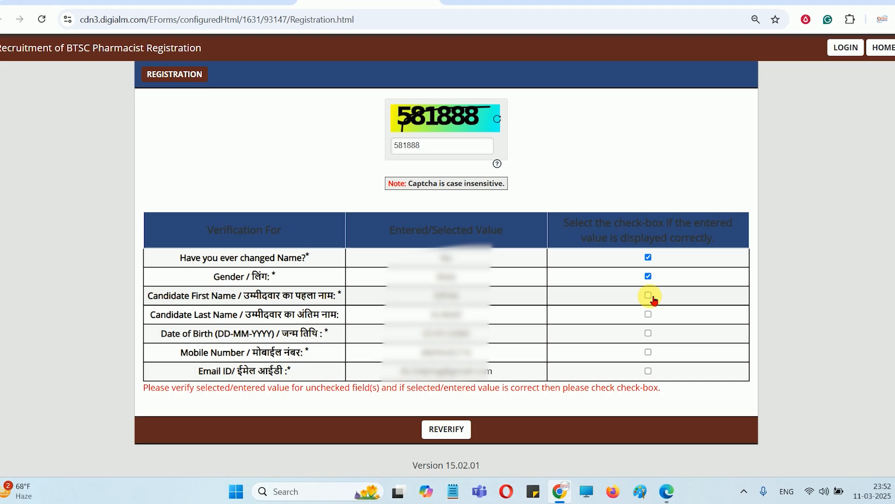
pyautogui.click(649, 295)
pyautogui.click(649, 315)
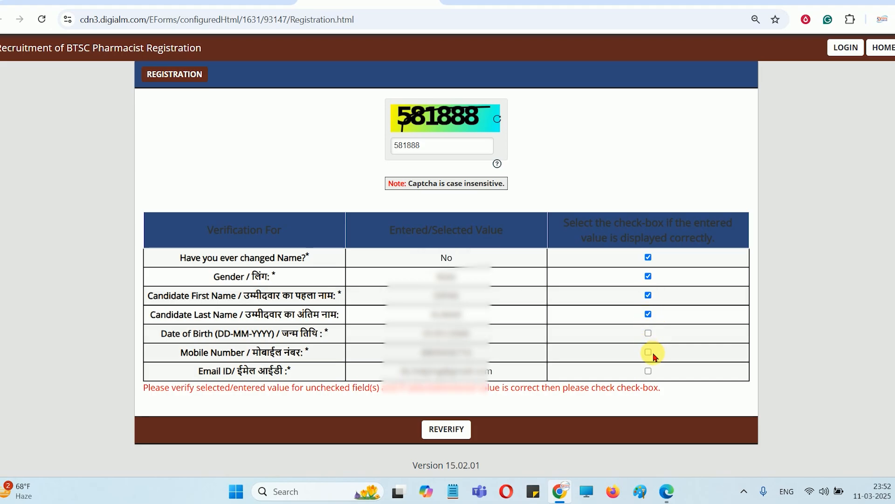
pyautogui.click(649, 353)
pyautogui.click(649, 371)
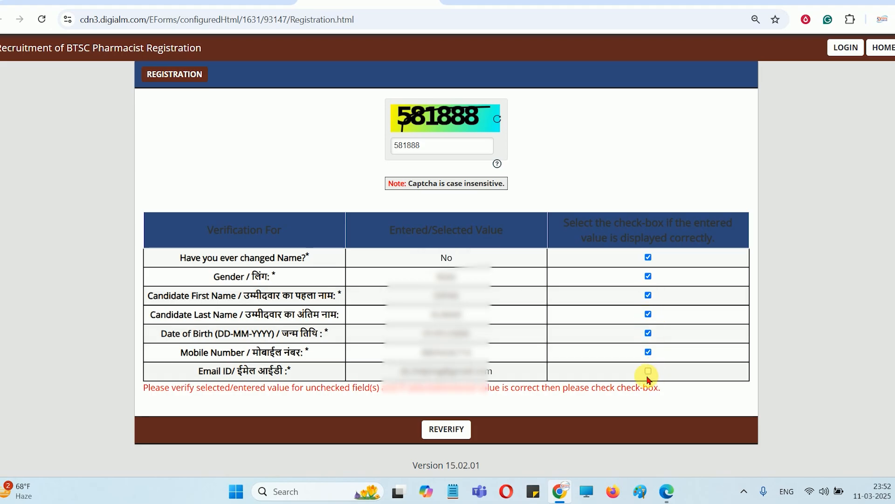
# Submit the verified registration details, confirming the alert, and dismiss the registration note after highlighting its text
pyautogui.click(446, 428)
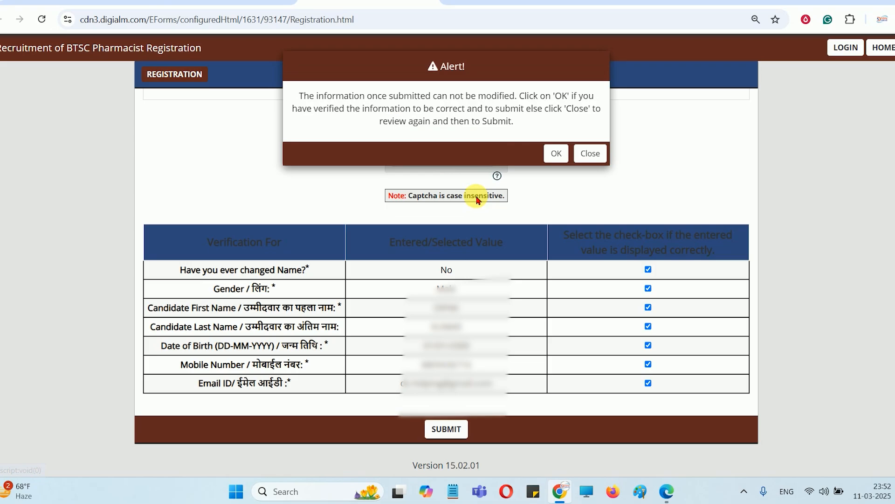
pyautogui.click(555, 153)
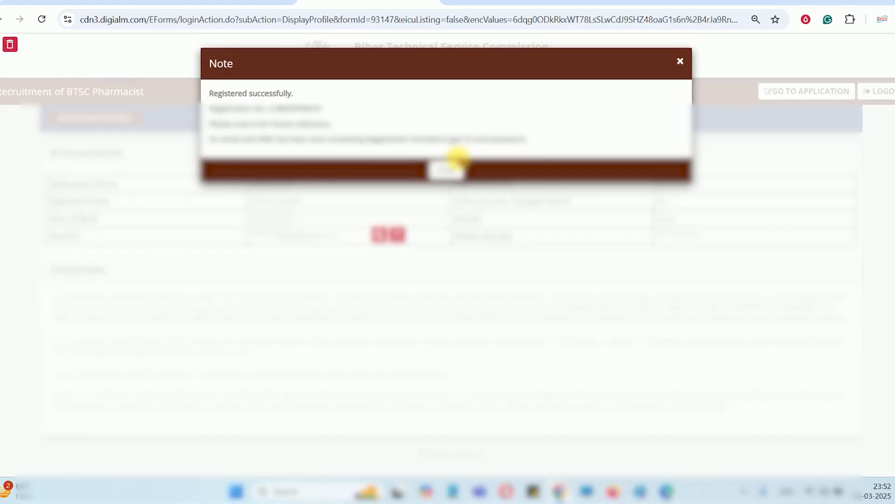
pyautogui.moveTo(213, 94); pyautogui.dragTo(328, 101)
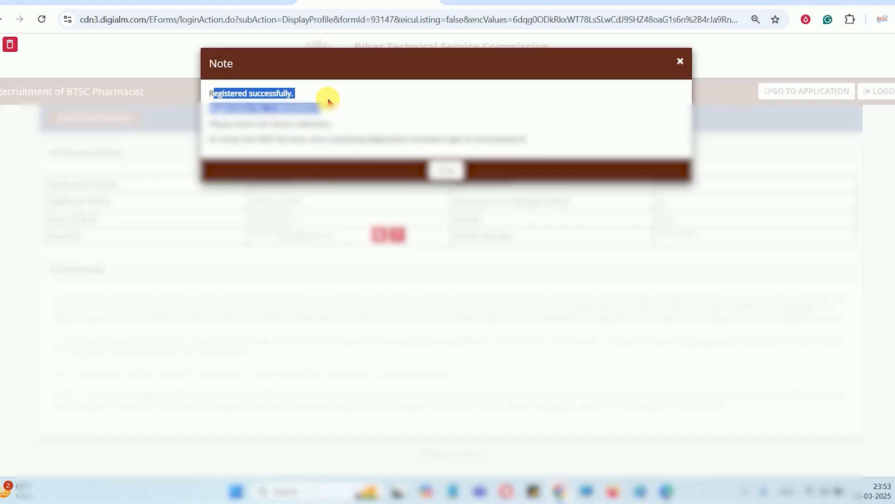
pyautogui.click(447, 171)
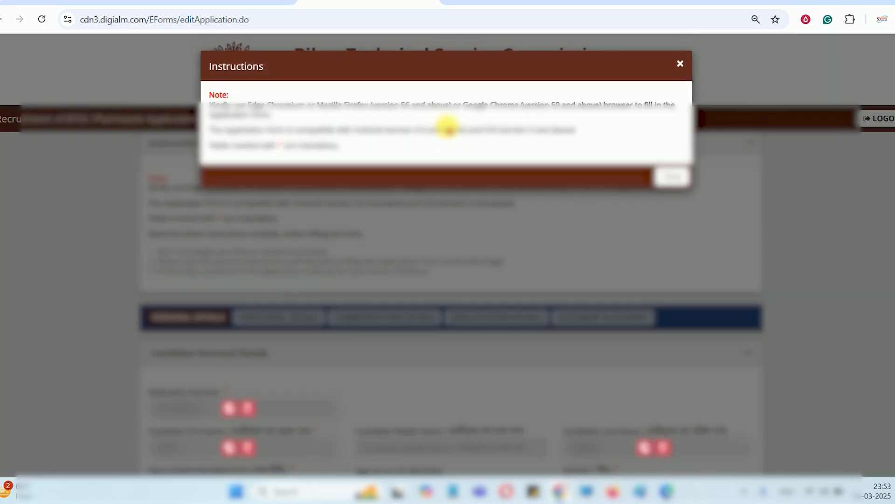
# Dismiss the application form's instructions and set the marital status to Unmarried and the religion to Hindu
pyautogui.click(672, 177)
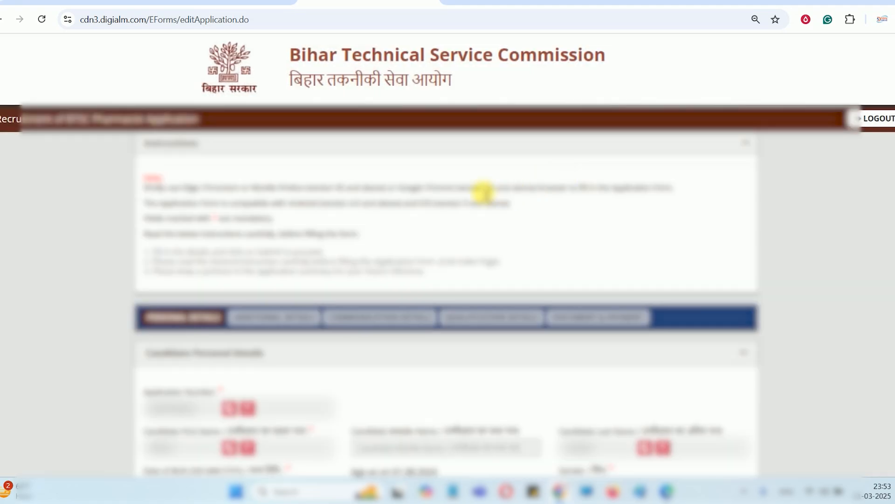
pyautogui.scroll(-5, 483, 192)
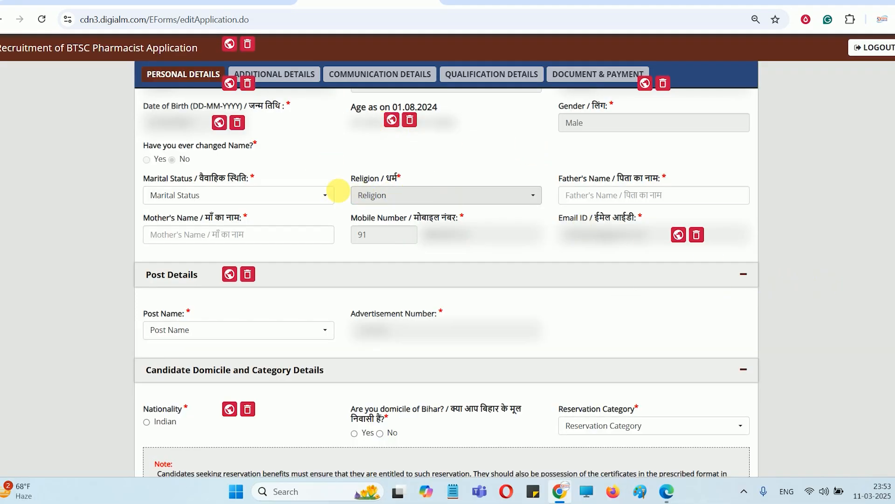
pyautogui.click(252, 191)
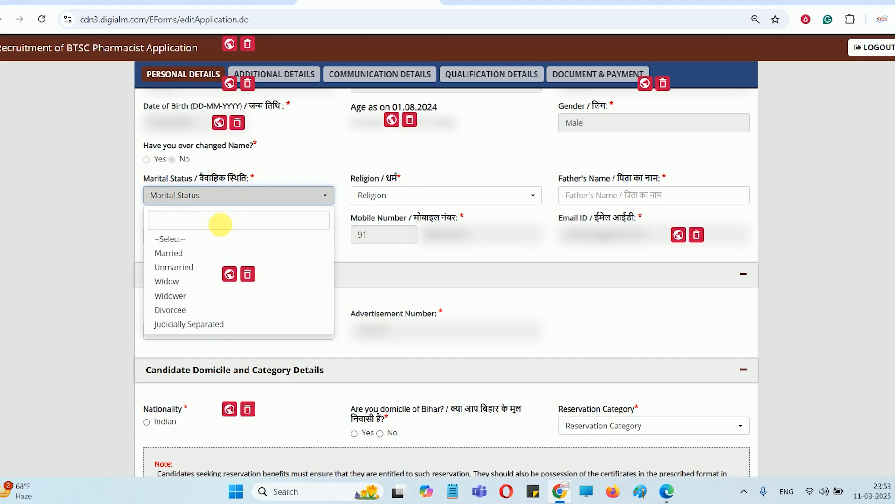
pyautogui.click(176, 267)
pyautogui.click(368, 204)
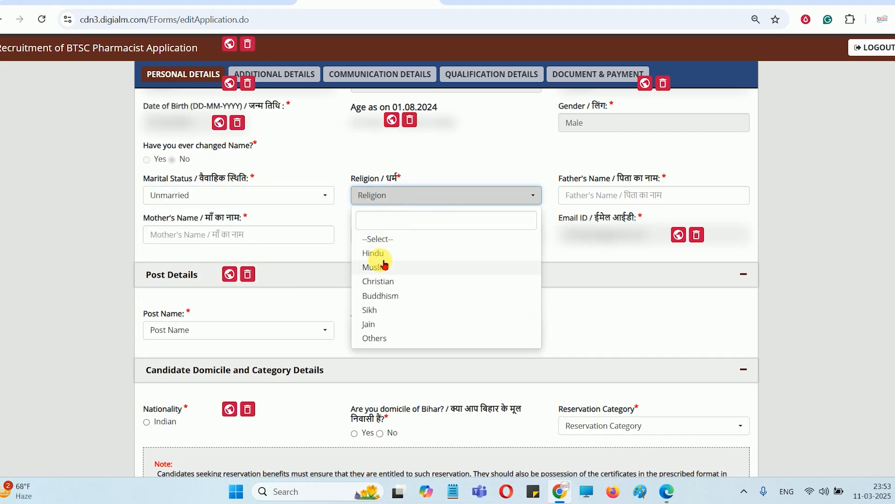
pyautogui.click(378, 252)
# Point out the father's and mother's name fields and select Pharmacist as the post name
pyautogui.click(601, 196)
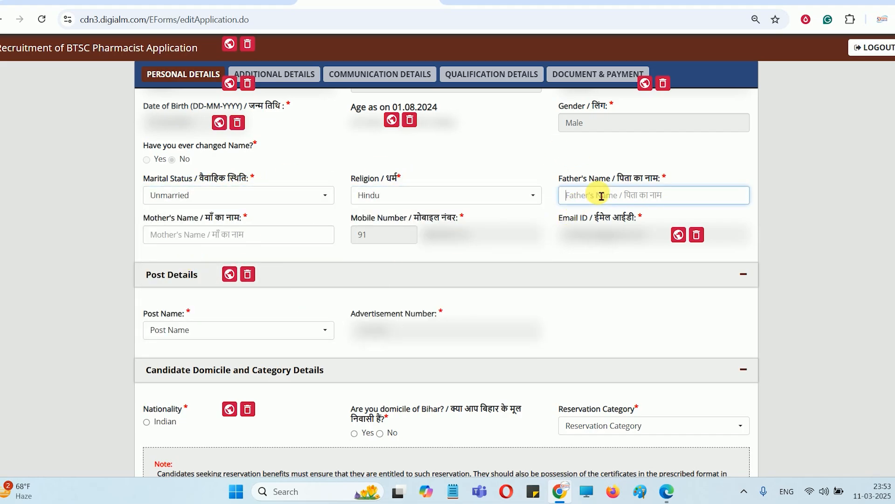
pyautogui.click(221, 239)
pyautogui.click(195, 328)
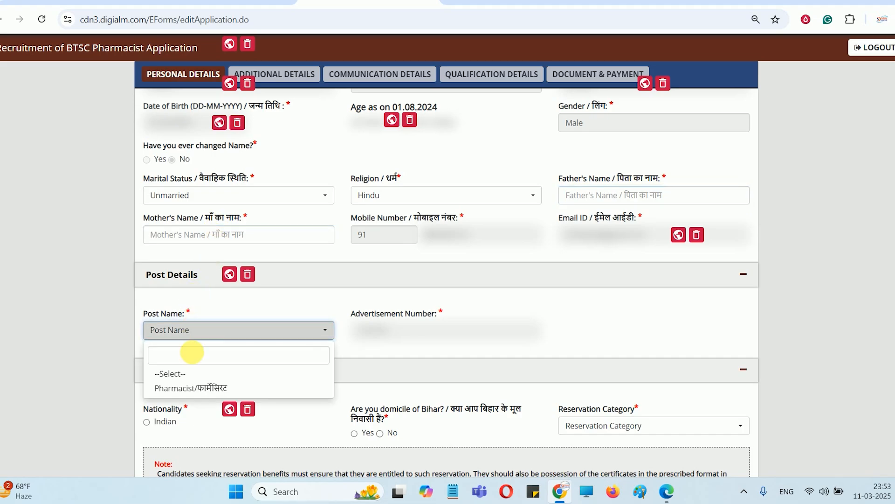
pyautogui.click(197, 387)
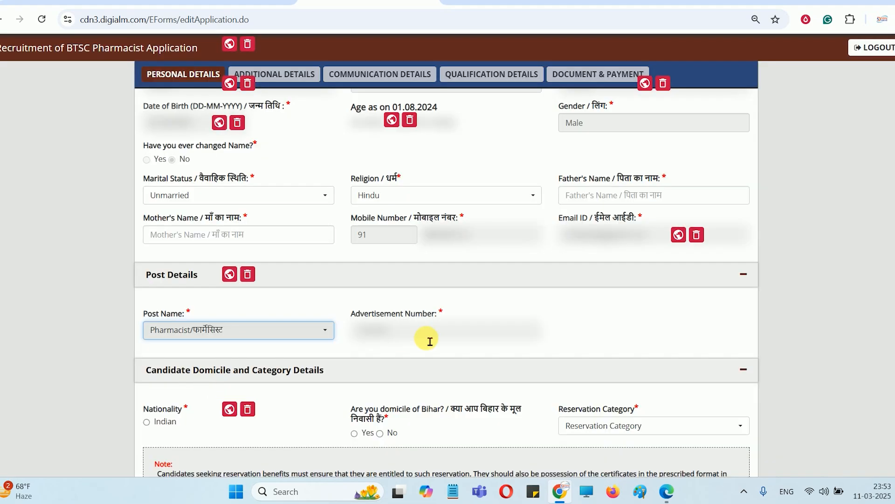
# Set the nationality to Indian, the domicile of Bihar to Yes and the reservation category to General (UR)
pyautogui.scroll(-5, 149, 174)
pyautogui.click(147, 169)
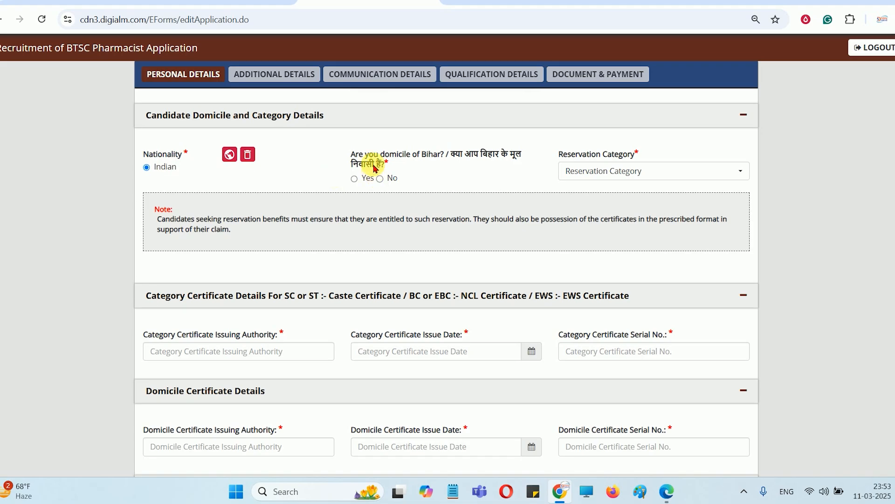
pyautogui.moveTo(390, 156); pyautogui.dragTo(438, 156)
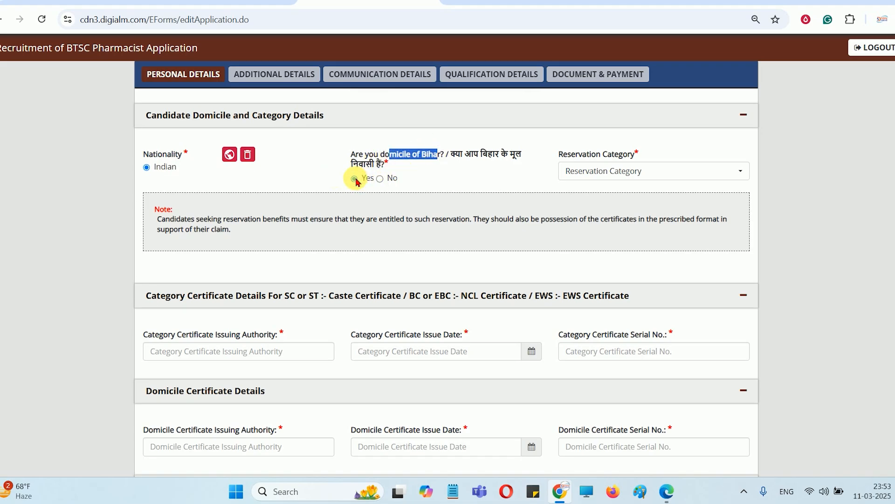
pyautogui.click(639, 172)
pyautogui.click(600, 228)
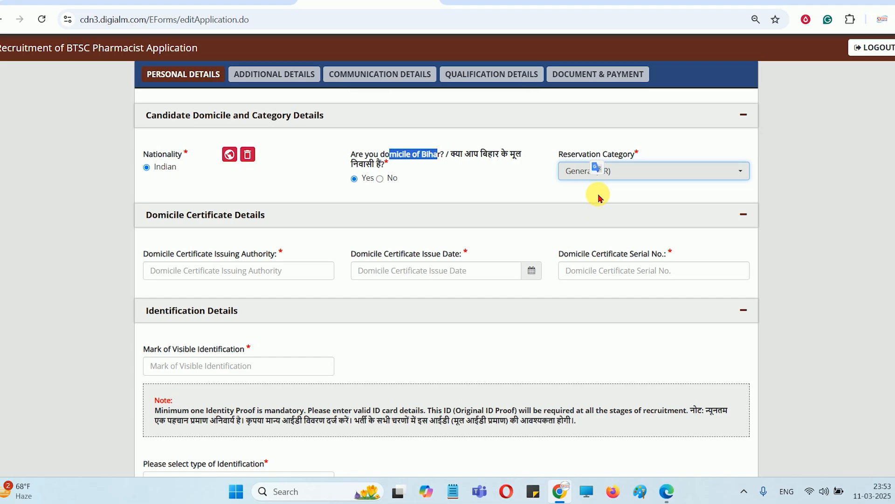
# Highlight the issuing authority, issue date and serial number labels in the domicile certificate details
pyautogui.moveTo(191, 255); pyautogui.dragTo(268, 255)
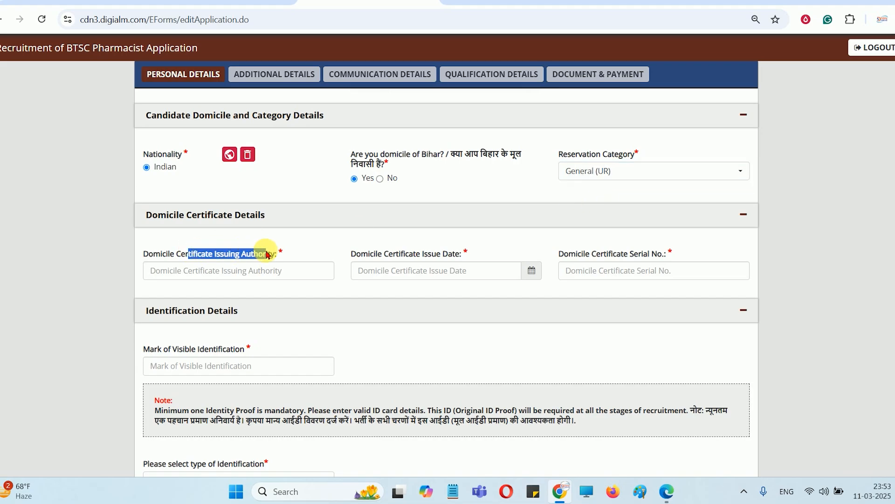
pyautogui.click(259, 271)
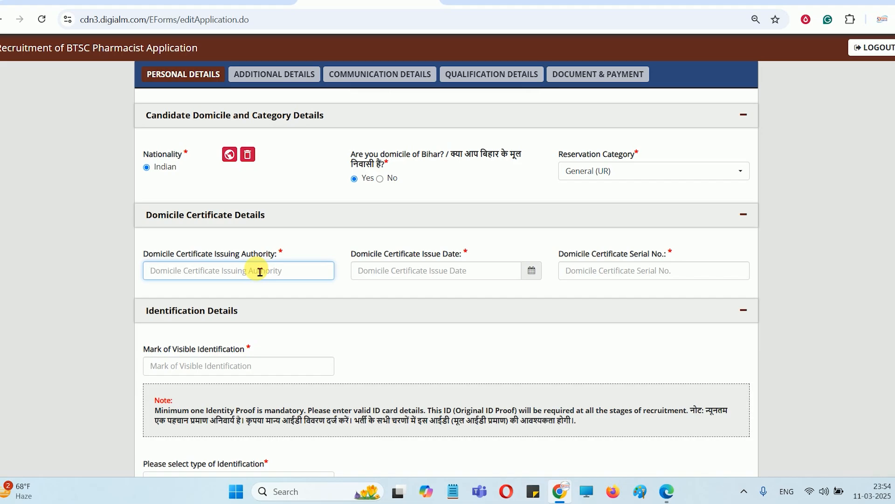
pyautogui.moveTo(396, 253); pyautogui.dragTo(455, 254)
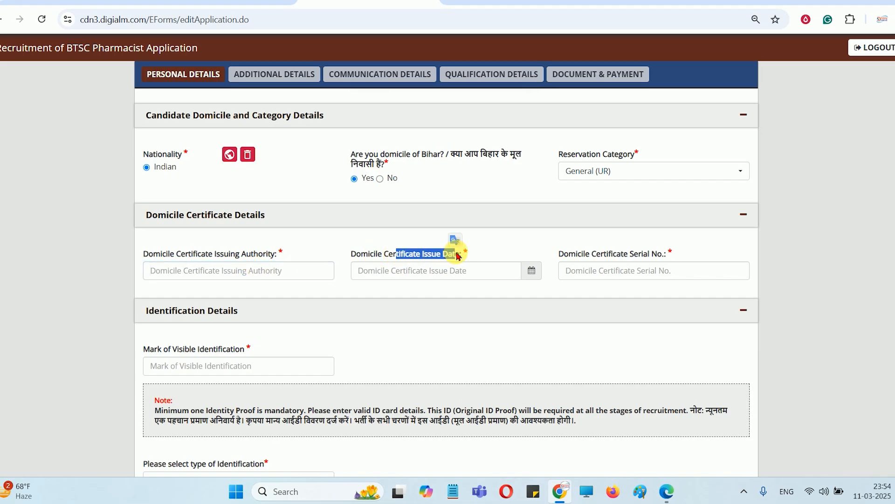
pyautogui.moveTo(559, 254); pyautogui.dragTo(659, 253)
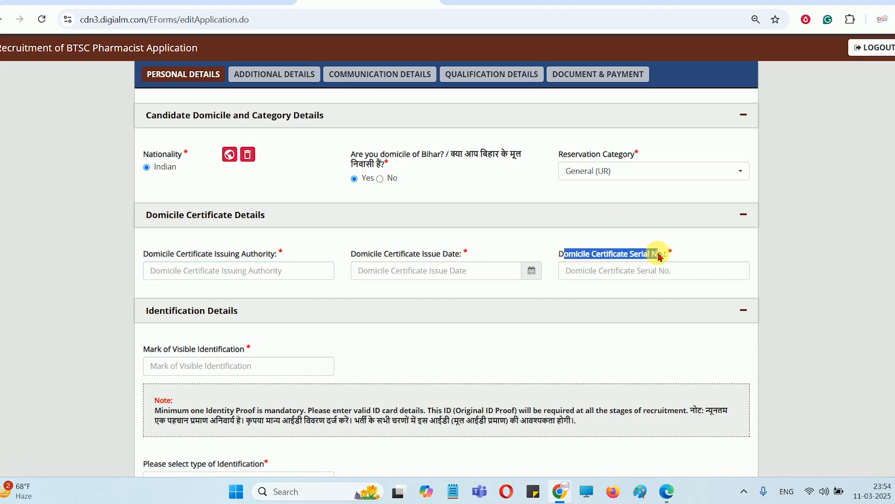
# Set the reservation category to Economically Weaker Sections (EWS) and highlight the category and domicile certificate labels
pyautogui.click(613, 275)
pyautogui.click(603, 170)
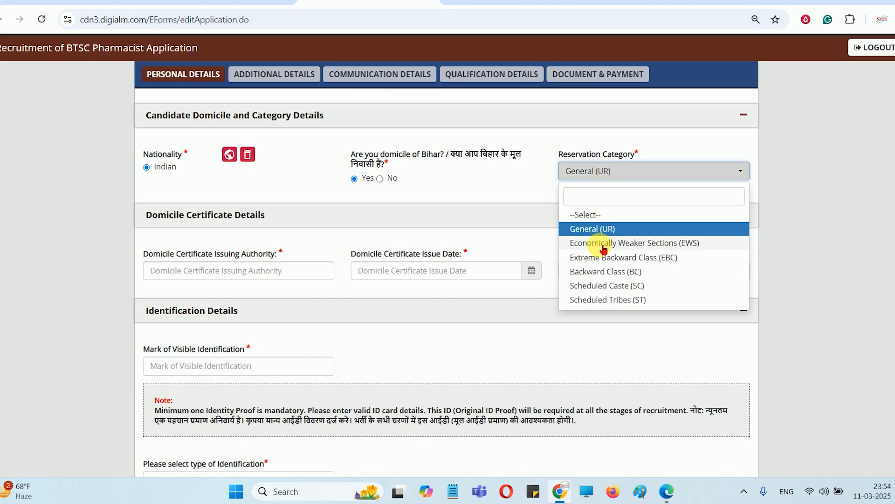
pyautogui.click(603, 247)
pyautogui.scroll(-3, 480, 282)
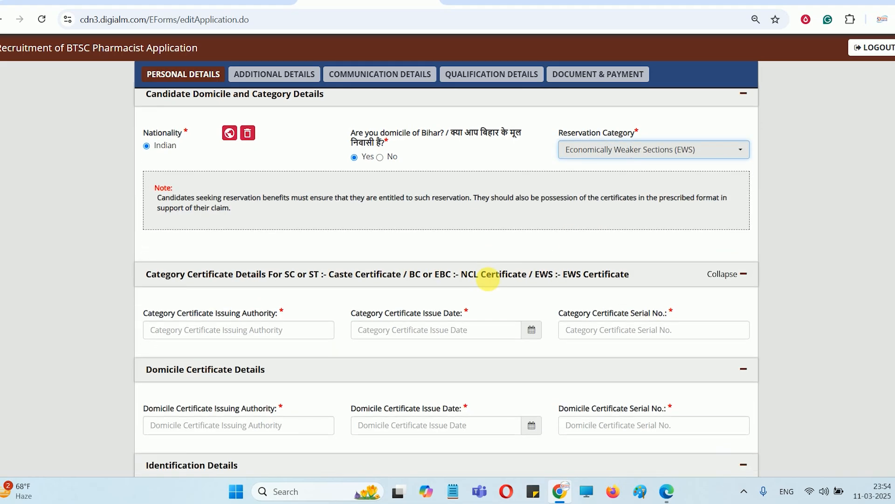
pyautogui.moveTo(180, 213); pyautogui.dragTo(466, 214)
pyautogui.click(380, 213)
pyautogui.moveTo(188, 308); pyautogui.dragTo(263, 308)
pyautogui.moveTo(369, 308); pyautogui.dragTo(424, 308)
# Change the reservation category to Backward Class (BC) and point out the category certificate's issuing authority field
pyautogui.scroll(1, 464, 320)
pyautogui.click(620, 110)
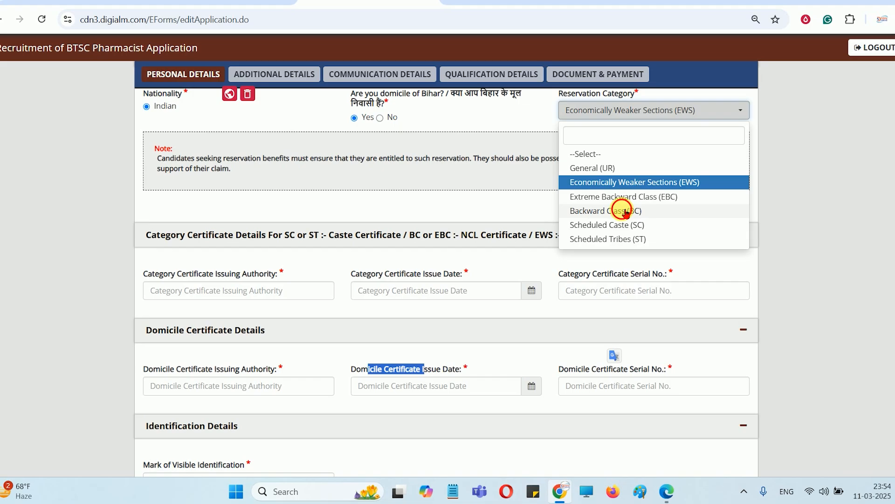
pyautogui.click(625, 213)
pyautogui.scroll(-1, 249, 339)
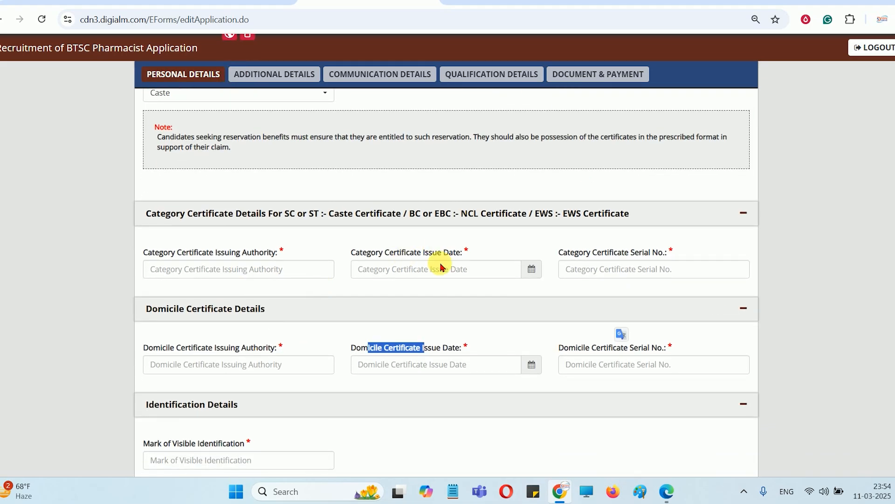
pyautogui.moveTo(202, 252); pyautogui.dragTo(259, 252)
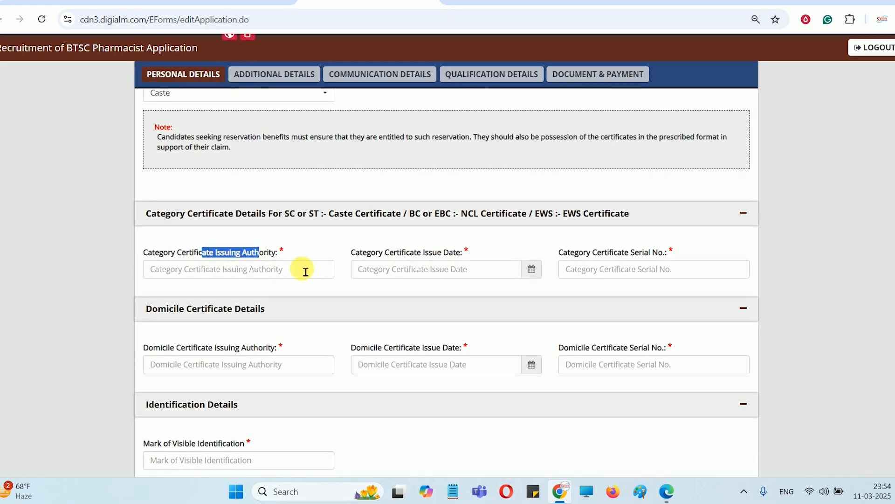
pyautogui.scroll(-1, 290, 263)
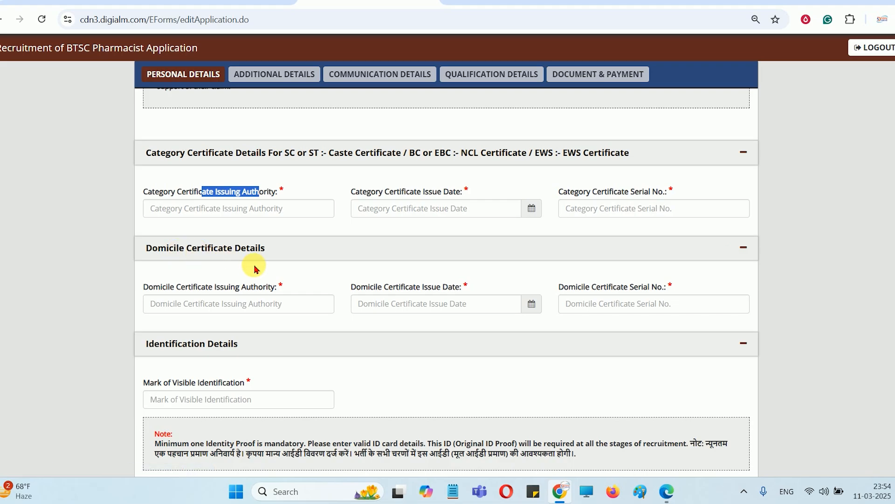
pyautogui.scroll(1, 481, 273)
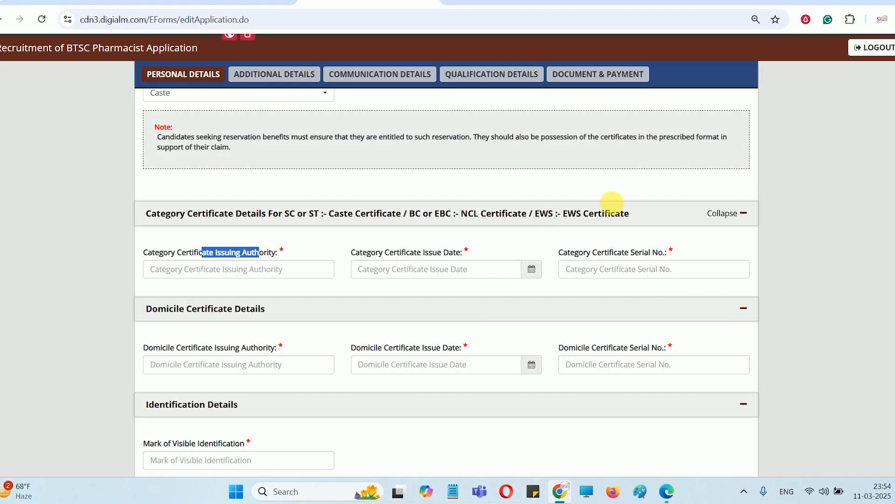
pyautogui.scroll(1, 623, 243)
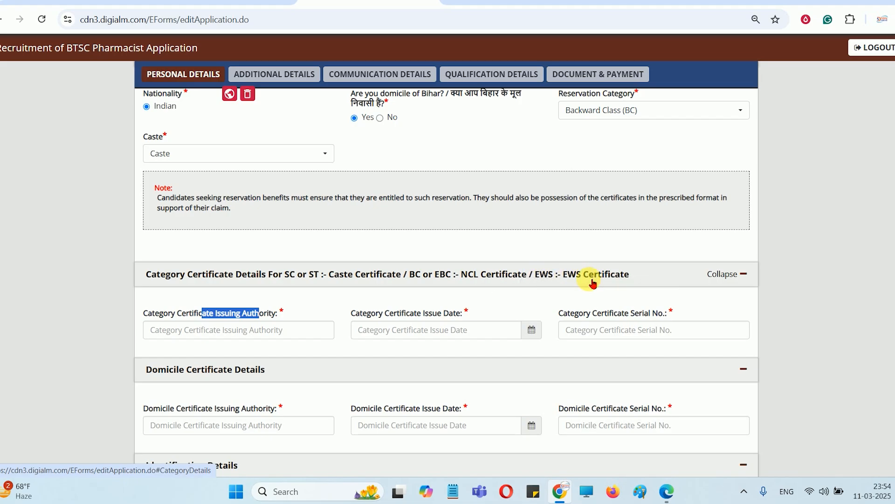
# Highlight the issuing authority, issue date and serial number labels in the category certificate details
pyautogui.scroll(-3, 590, 280)
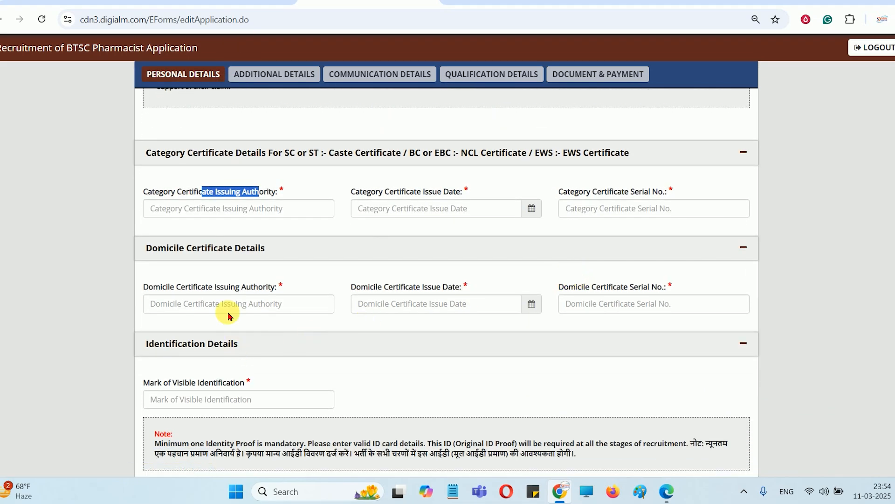
pyautogui.click(263, 212)
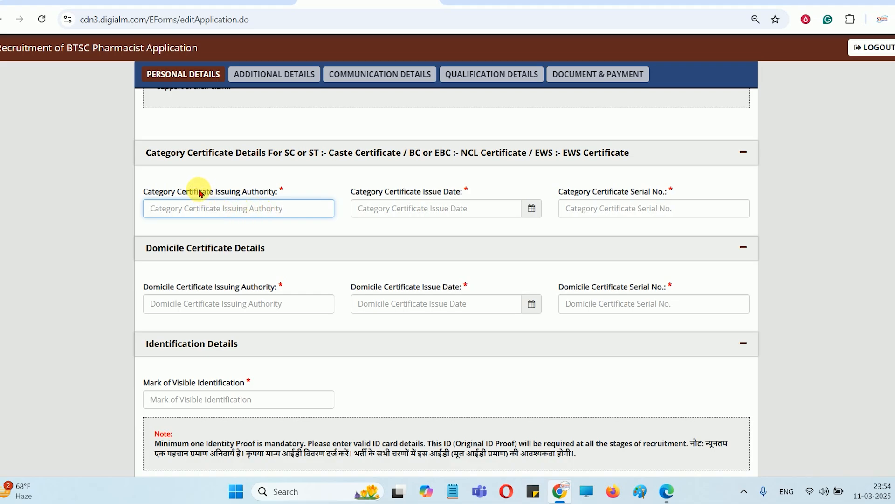
pyautogui.moveTo(199, 192); pyautogui.dragTo(295, 208)
pyautogui.moveTo(385, 192); pyautogui.dragTo(468, 192)
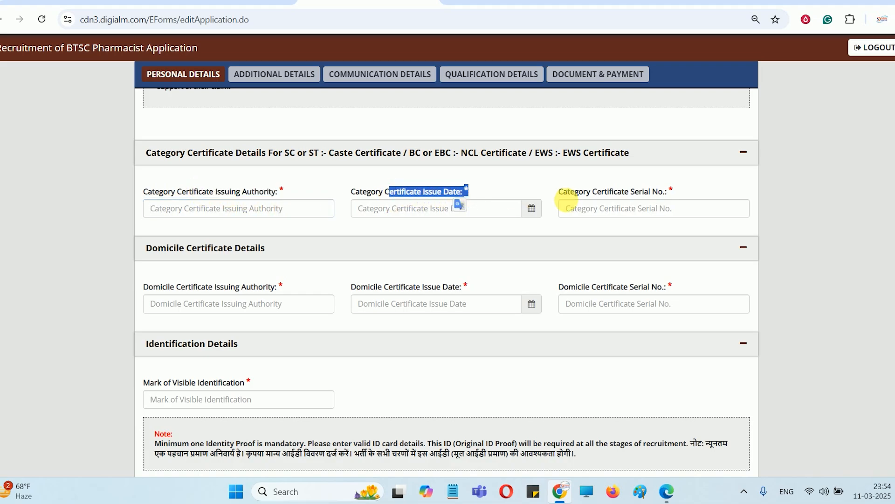
pyautogui.moveTo(598, 192); pyautogui.dragTo(671, 193)
pyautogui.moveTo(214, 192); pyautogui.dragTo(282, 200)
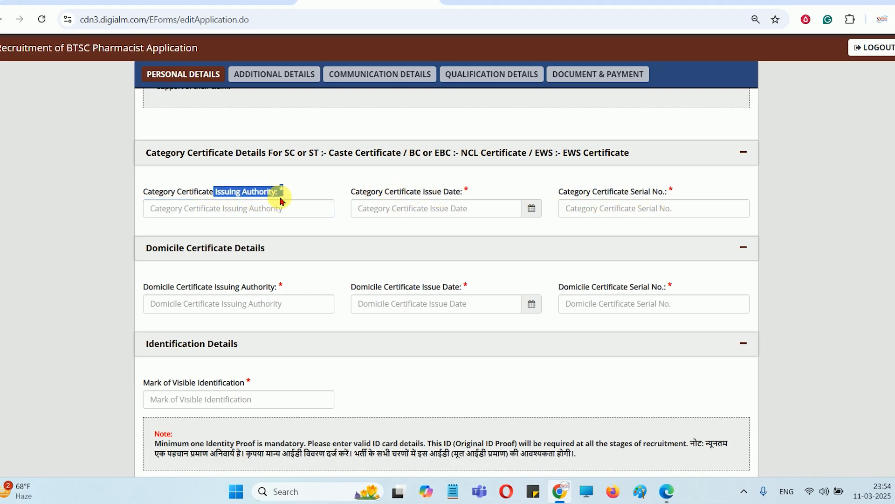
# Look through the Backward Class castes and set the caste to Kushwaha (Koiri)
pyautogui.scroll(1, 360, 265)
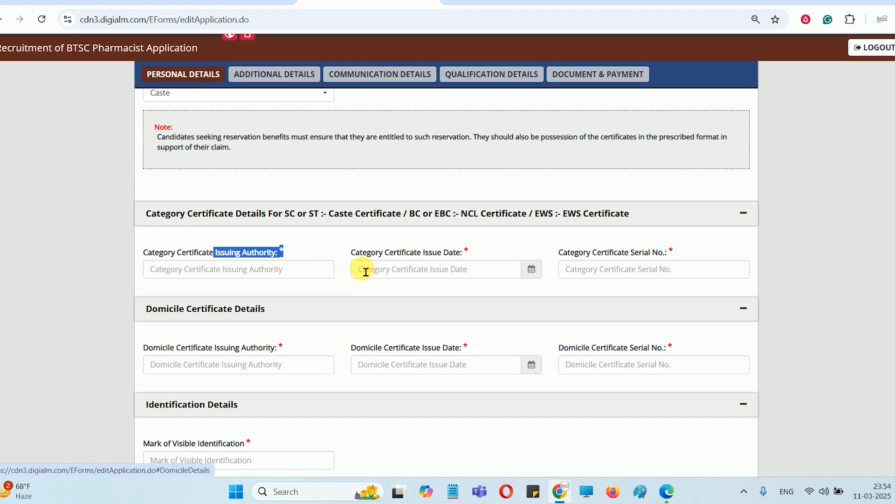
pyautogui.scroll(1, 562, 208)
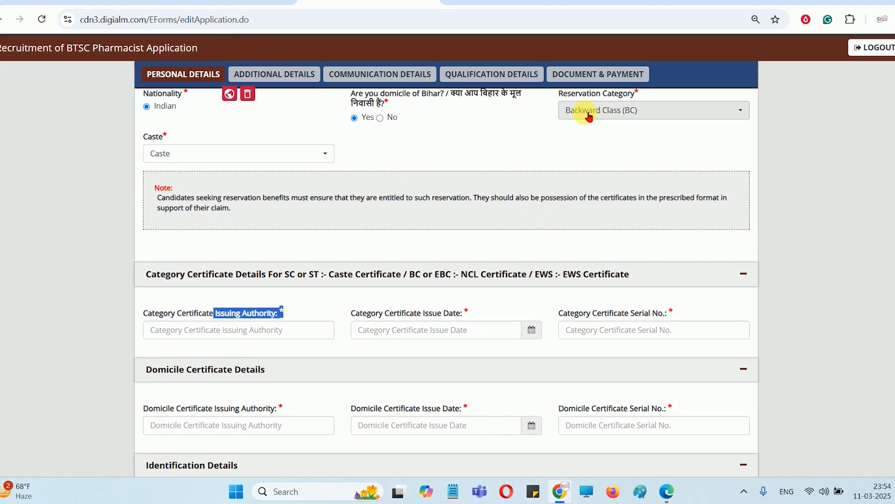
pyautogui.click(226, 153)
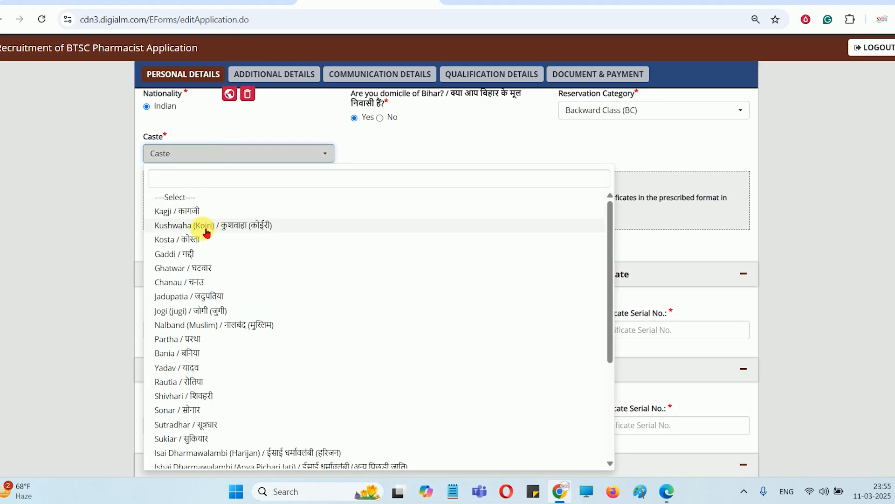
pyautogui.scroll(-5, 206, 401)
pyautogui.scroll(5, 201, 410)
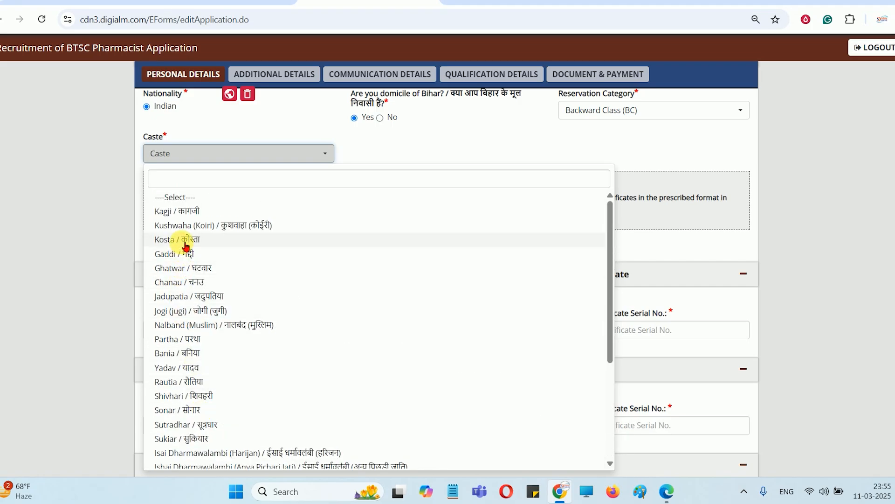
pyautogui.click(187, 221)
# Change the reservation category to Scheduled Caste (SC) and look through its available castes
pyautogui.click(648, 110)
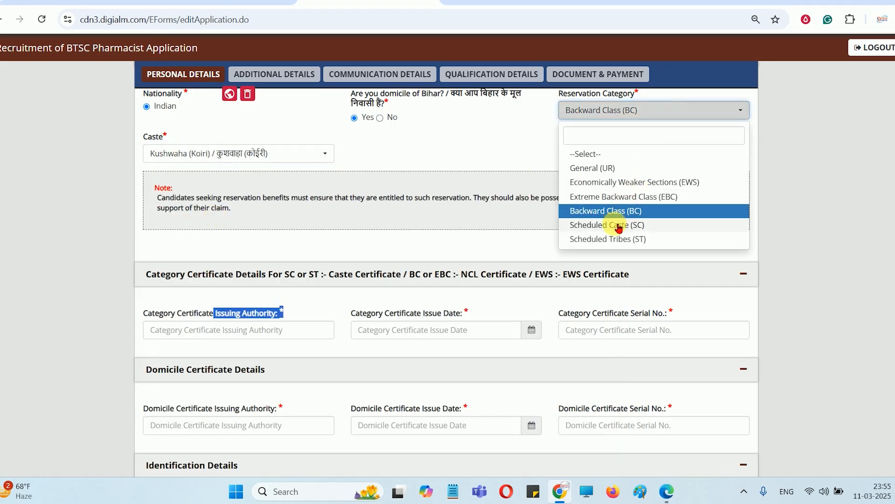
pyautogui.click(573, 225)
pyautogui.click(240, 153)
pyautogui.scroll(-2, 233, 300)
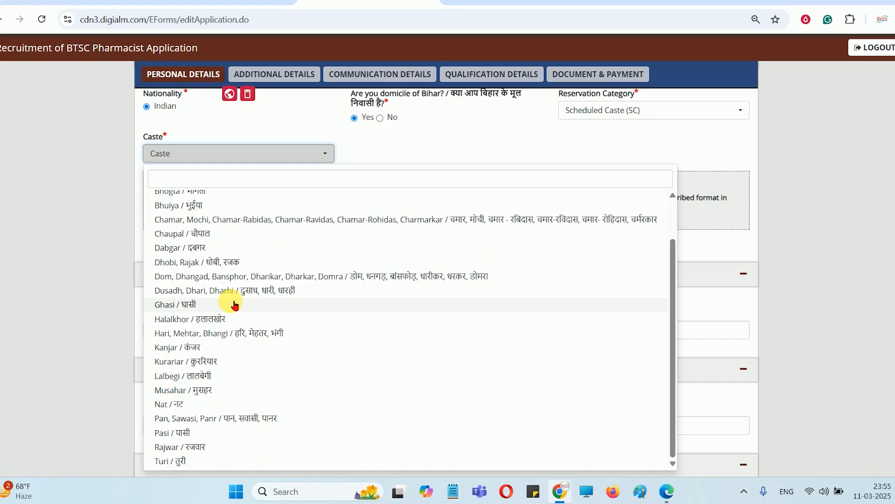
pyautogui.scroll(2, 328, 289)
pyautogui.click(520, 122)
# Set the reservation category to Extreme Backward Class (EBC) and look through its castes without choosing one
pyautogui.click(588, 111)
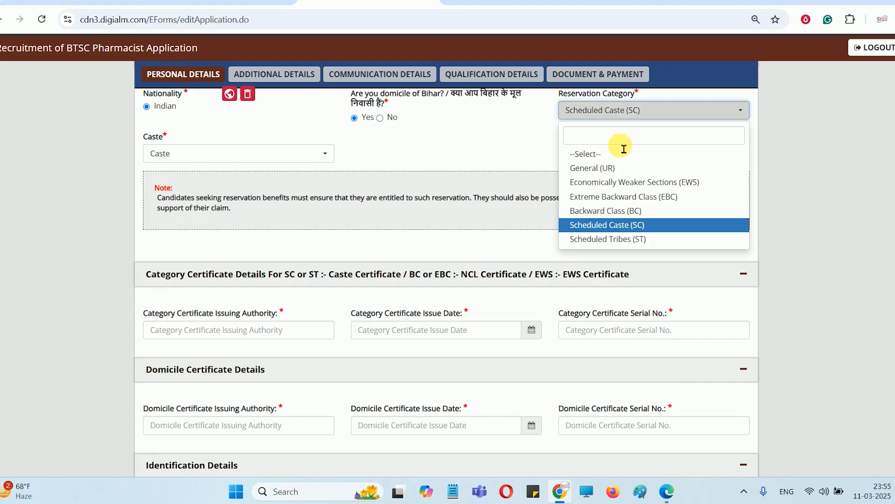
pyautogui.click(621, 196)
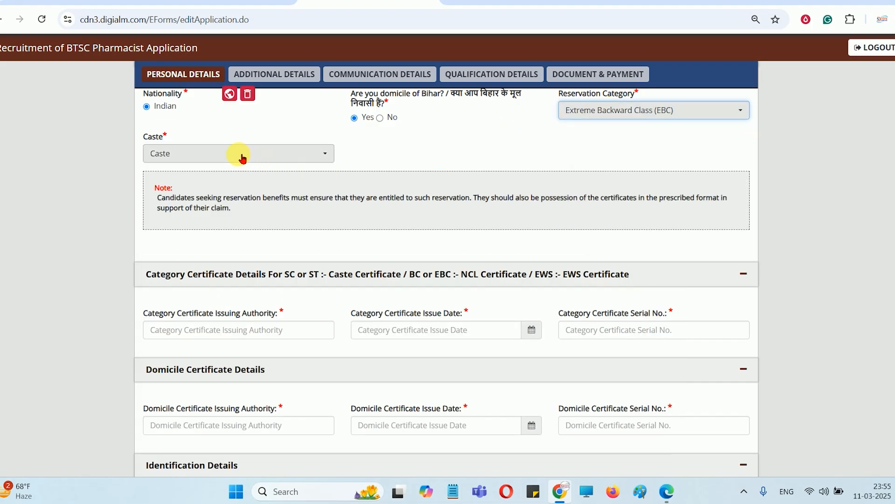
pyautogui.click(236, 154)
pyautogui.scroll(-15, 300, 309)
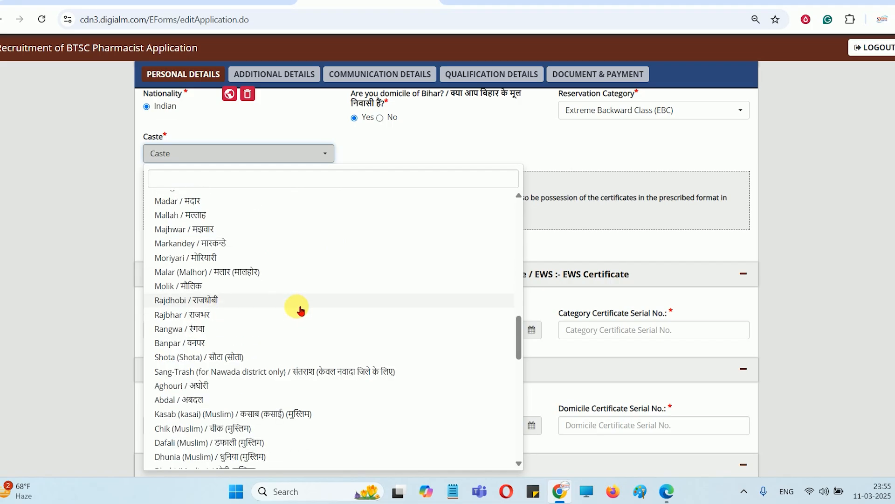
pyautogui.click(587, 191)
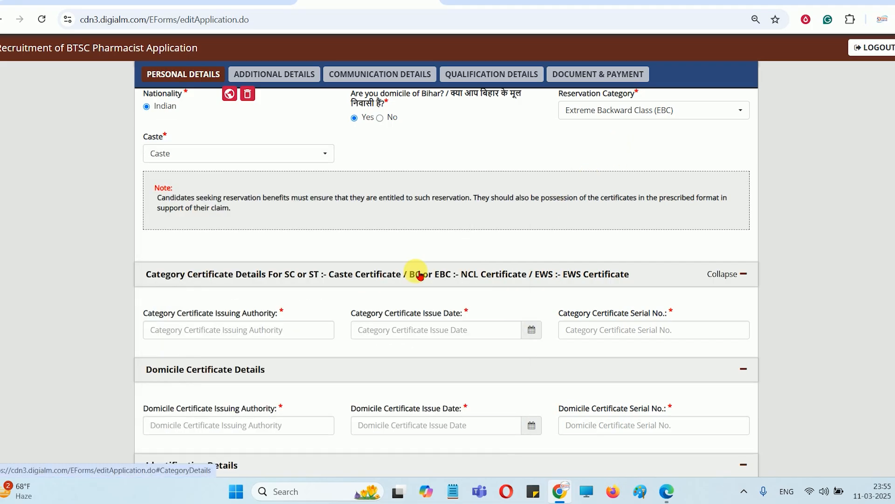
# Highlight the category certificate's issuing authority and issue date labels for the EBC category
pyautogui.scroll(-2, 249, 218)
pyautogui.moveTo(216, 192); pyautogui.dragTo(280, 191)
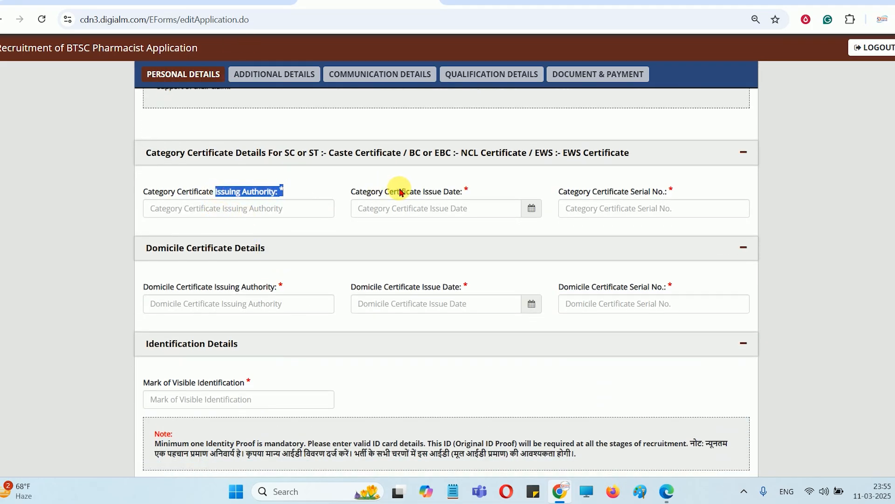
pyautogui.moveTo(399, 191); pyautogui.dragTo(468, 191)
# Point out the visible identification mark field and select Passport as the type of identification
pyautogui.scroll(-2, 303, 280)
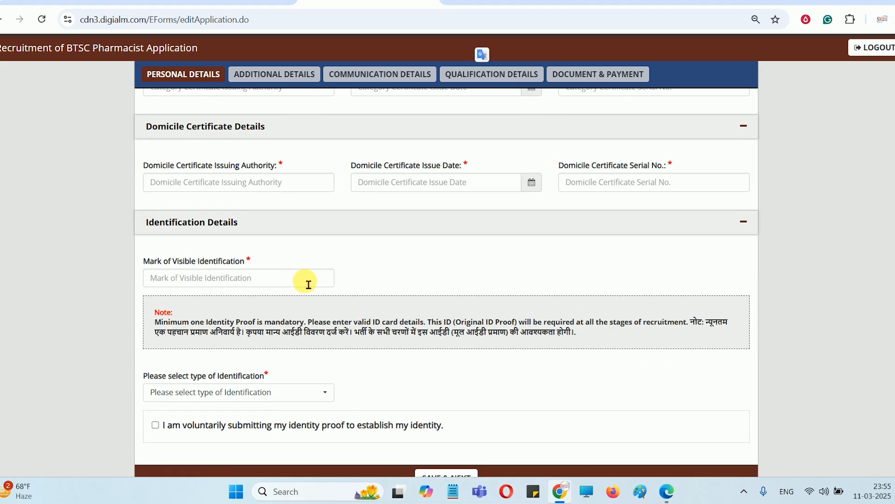
pyautogui.click(224, 282)
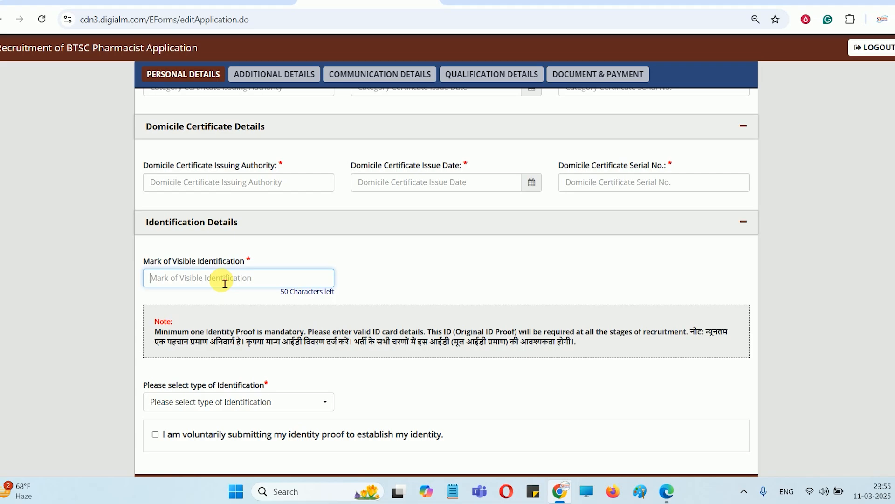
pyautogui.scroll(-1, 225, 283)
pyautogui.click(200, 332)
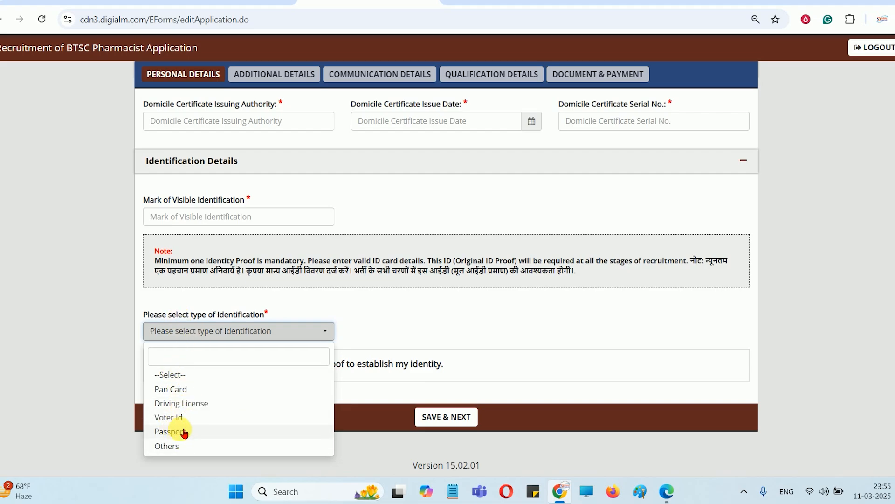
pyautogui.click(211, 429)
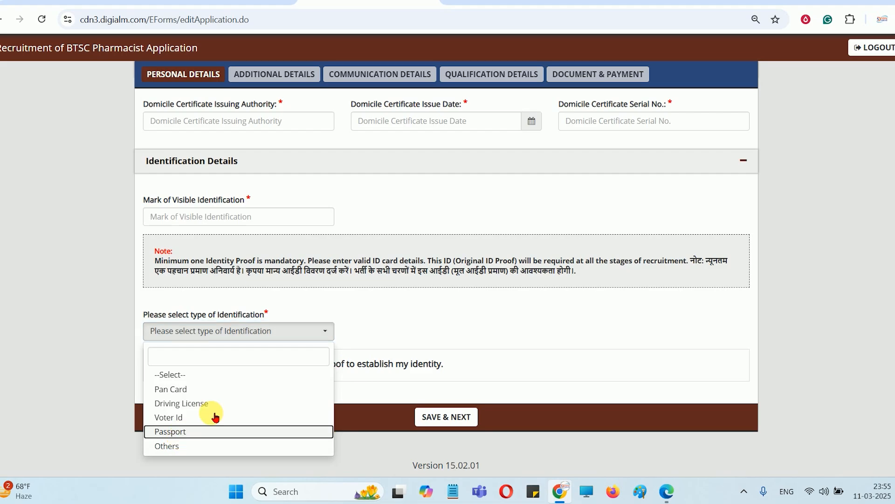
pyautogui.scroll(-2, 155, 269)
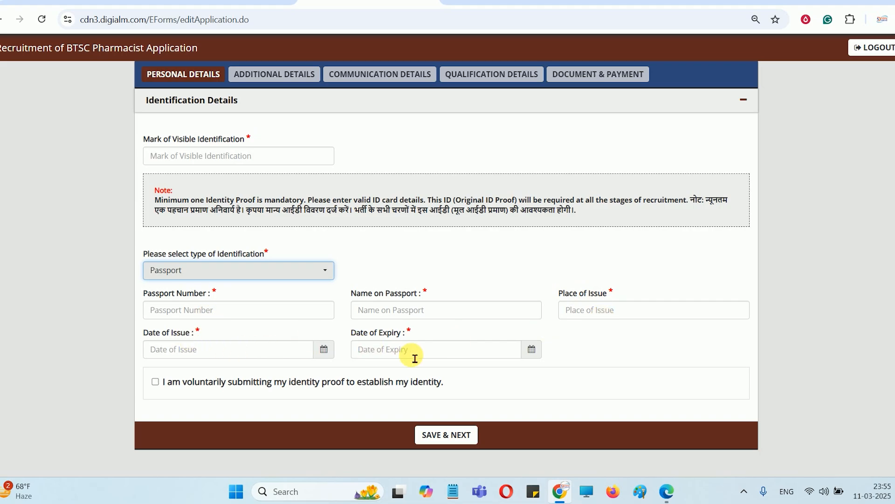
# Change the identification type to Pan Card and point out its number and name fields
pyautogui.click(292, 276)
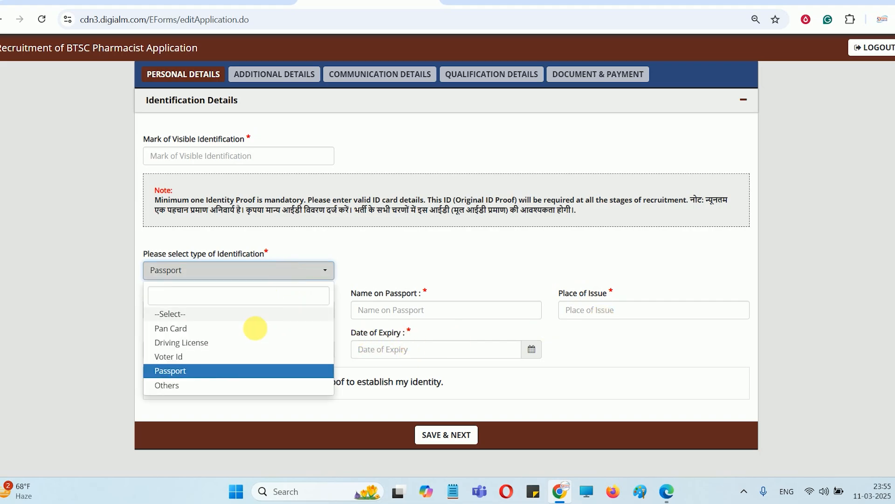
pyautogui.click(187, 329)
pyautogui.click(201, 337)
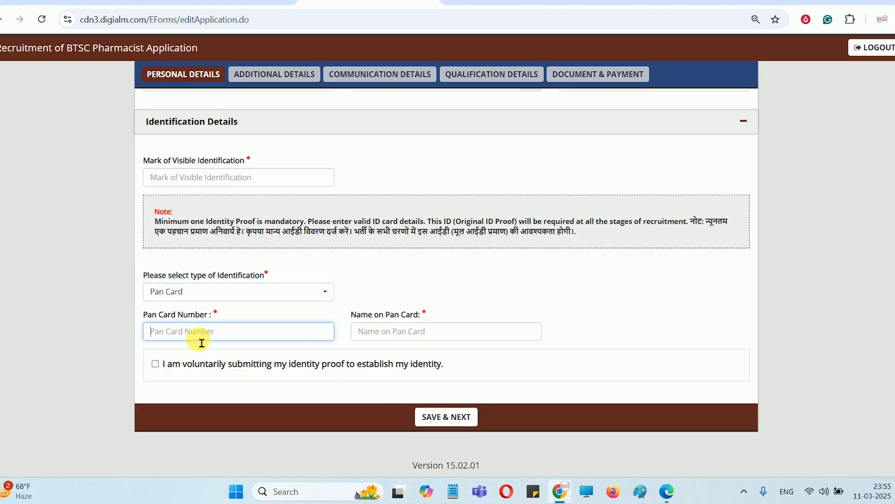
pyautogui.click(366, 332)
# Set the identification type to Others and enter AADHAR CARD as the name of the ID card
pyautogui.click(237, 294)
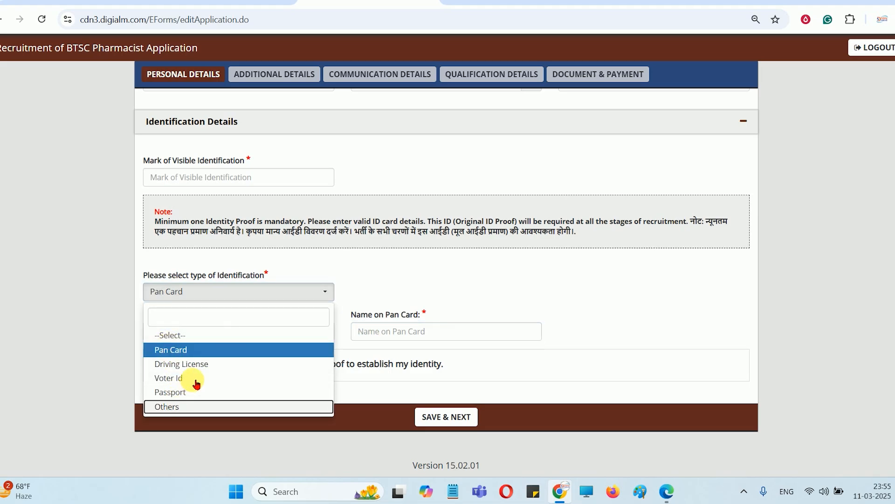
pyautogui.press('Return')
pyautogui.click(195, 332)
pyautogui.write('AAD')
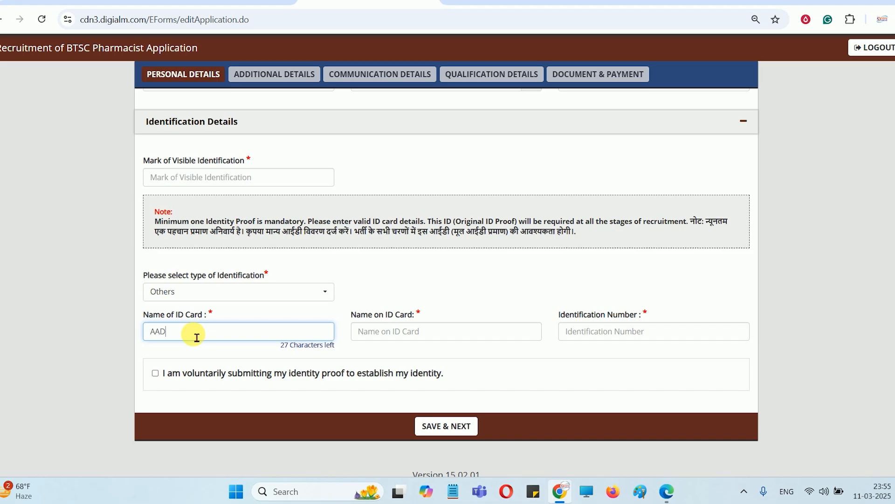
pyautogui.write('HAR CARD')
pyautogui.press('Tab')
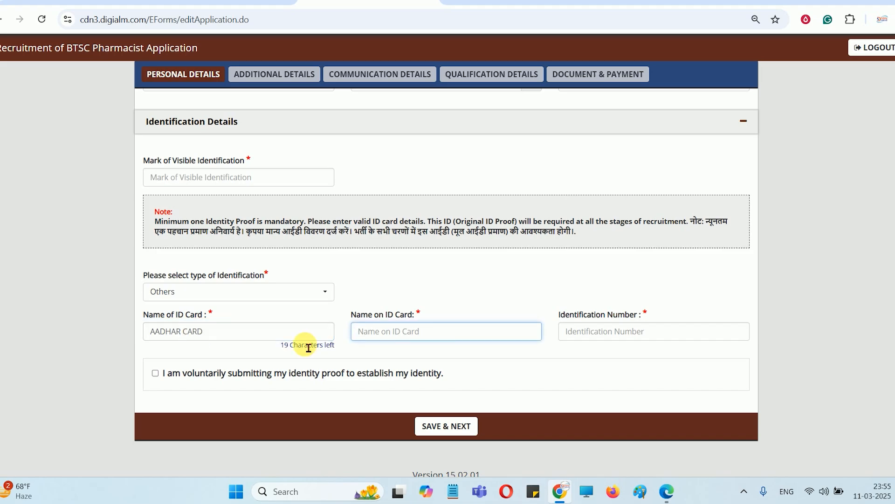
# Highlight the identification number label and point out its empty field
pyautogui.click(595, 332)
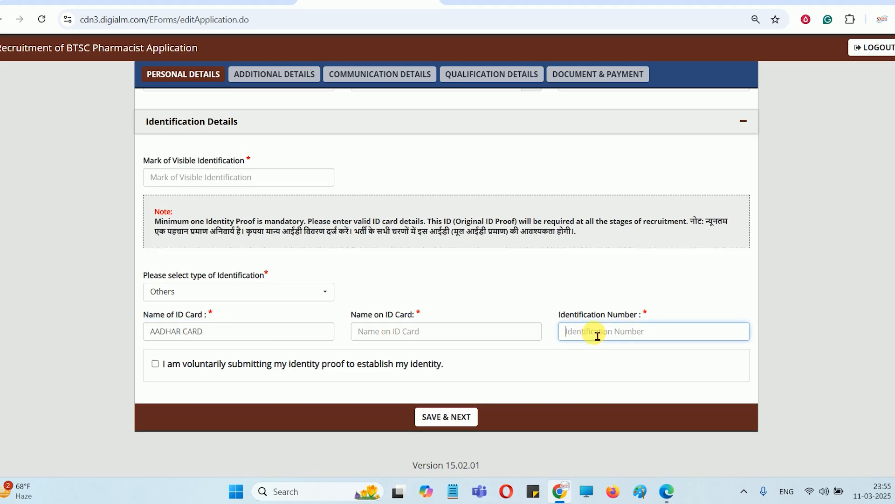
pyautogui.moveTo(566, 314); pyautogui.dragTo(625, 315)
pyautogui.click(597, 344)
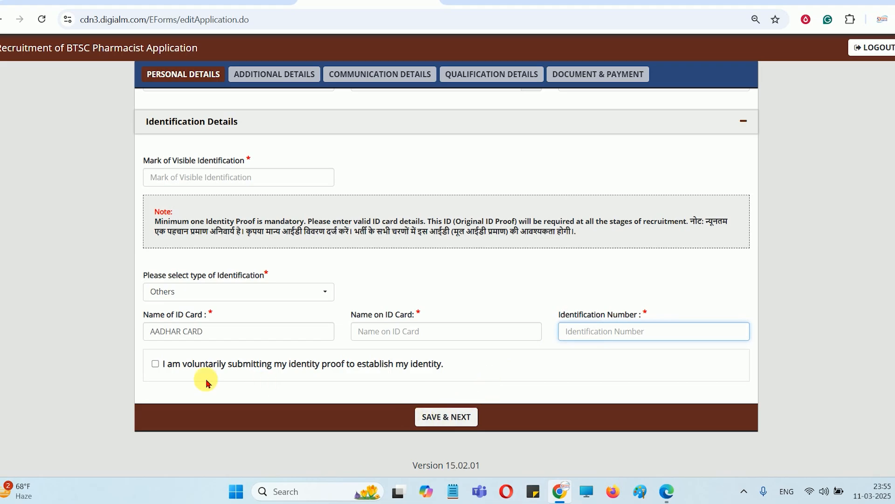
# Accept the declaration on voluntarily submitting identity proof and save the personal details to reach the additional details
pyautogui.click(155, 363)
pyautogui.click(436, 418)
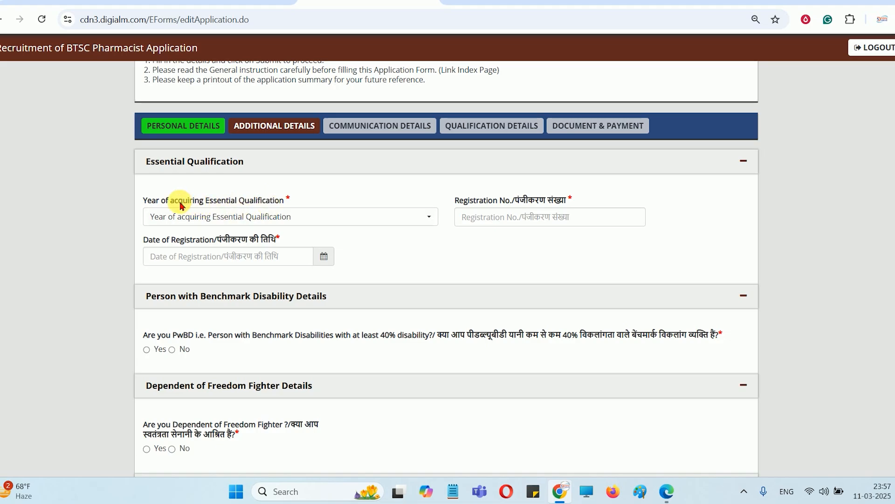
# Set the year of acquiring the essential qualification to 2024 and point out the registration number and date fields
pyautogui.click(191, 216)
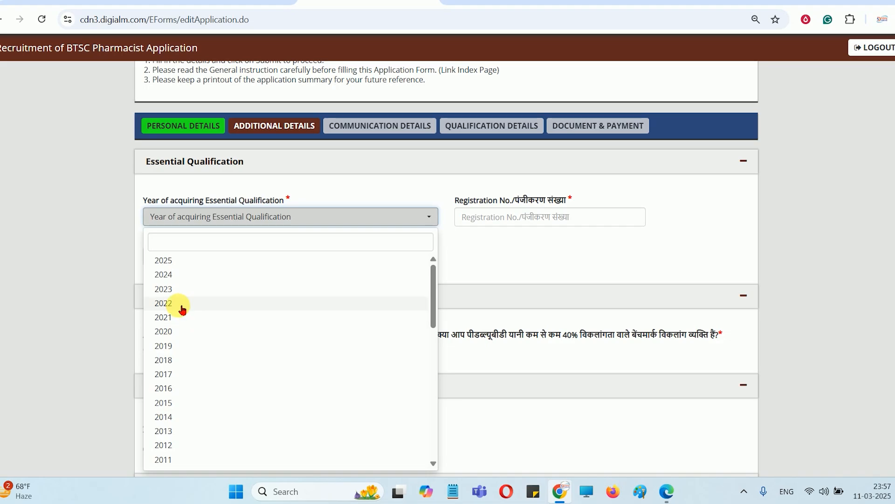
pyautogui.click(193, 275)
pyautogui.click(505, 221)
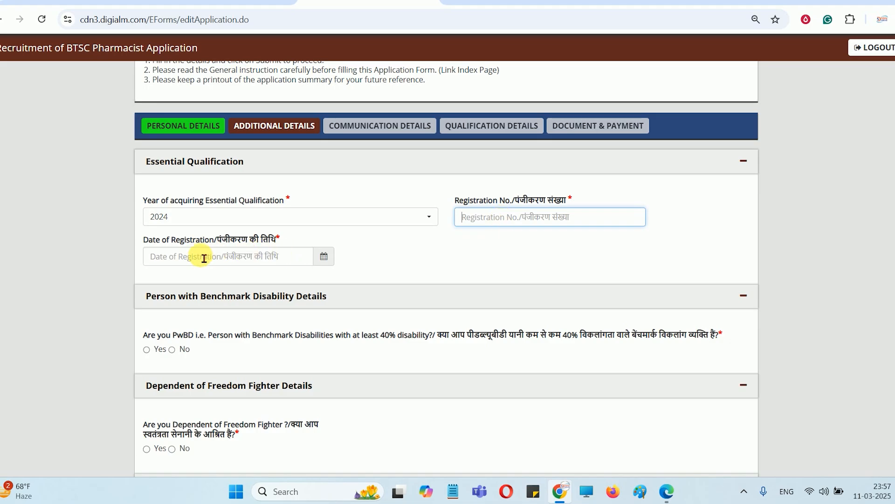
pyautogui.click(323, 256)
pyautogui.click(400, 263)
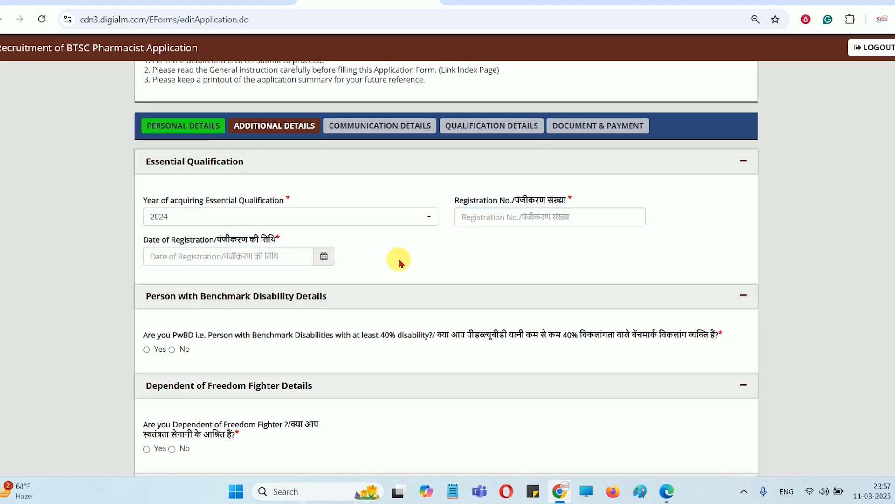
# Highlight the benchmark disability question, reveal the fields for a Yes answer, and set the answer to No
pyautogui.scroll(-3, 399, 261)
pyautogui.moveTo(194, 214); pyautogui.dragTo(445, 219)
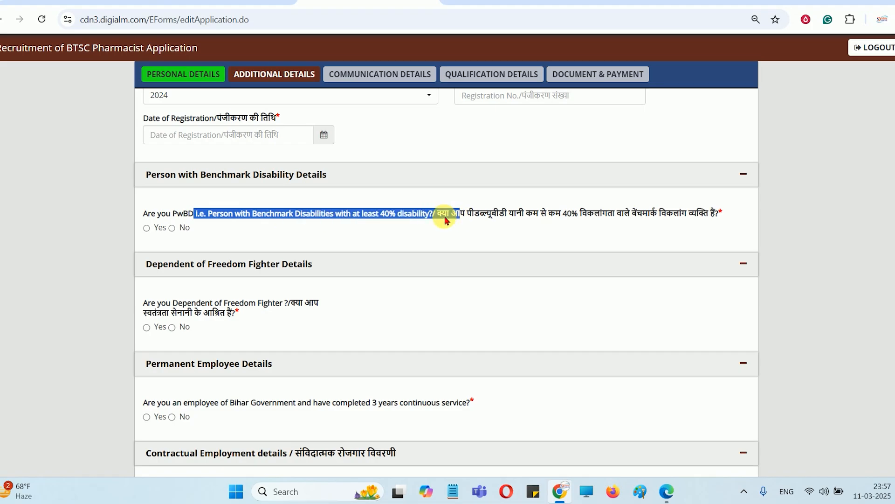
pyautogui.click(147, 228)
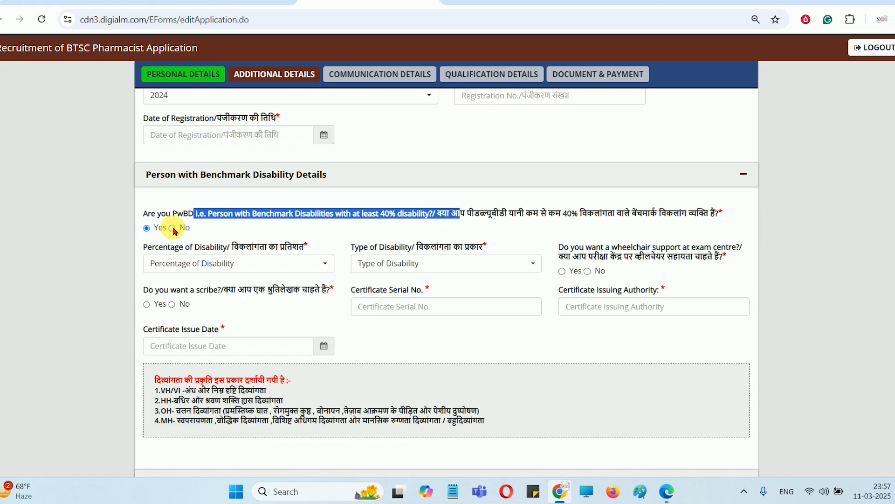
pyautogui.click(172, 228)
# Answer No to being a dependent of a freedom fighter and to being a Bihar Government employee
pyautogui.scroll(-1, 201, 253)
pyautogui.moveTo(206, 248); pyautogui.dragTo(281, 250)
pyautogui.click(182, 270)
pyautogui.scroll(-2, 179, 268)
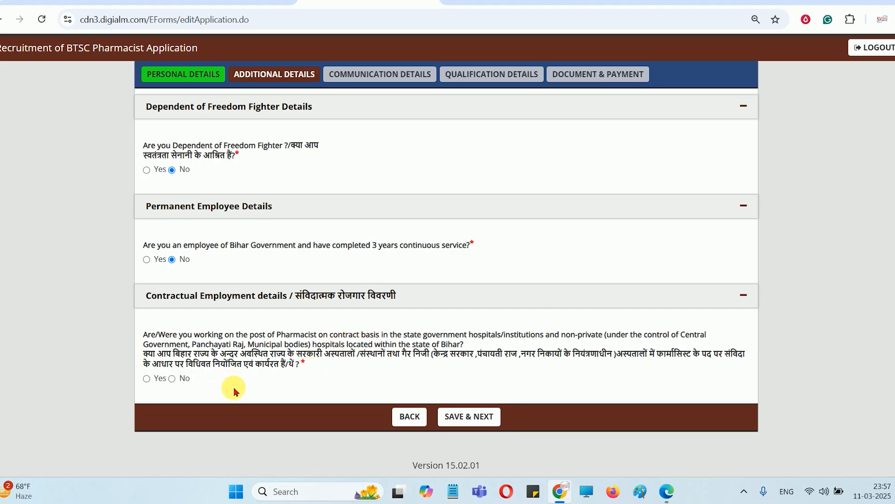
# Answer No to the contractual pharmacist employment question, highlight its text, and save the additional details
pyautogui.click(182, 373)
pyautogui.moveTo(219, 339); pyautogui.dragTo(250, 340)
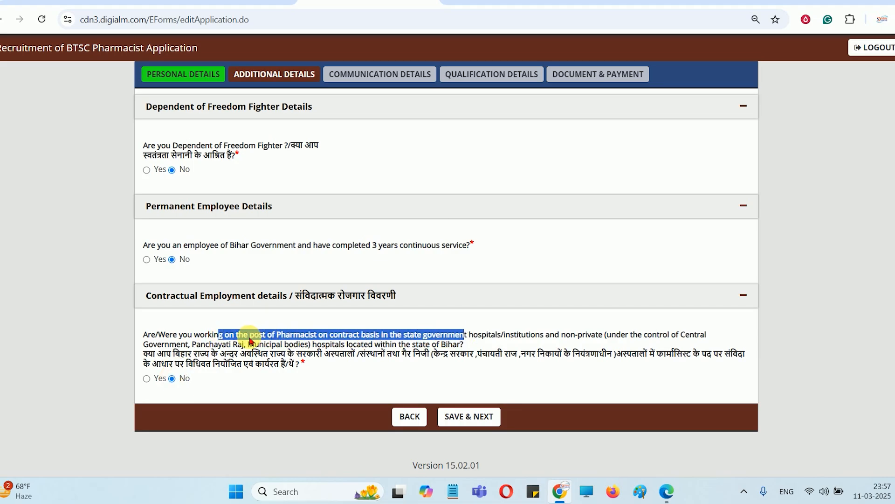
pyautogui.click(470, 417)
# Point out the permanent address line and pincode fields and set the district to Darbhanga
pyautogui.scroll(-3, 438, 286)
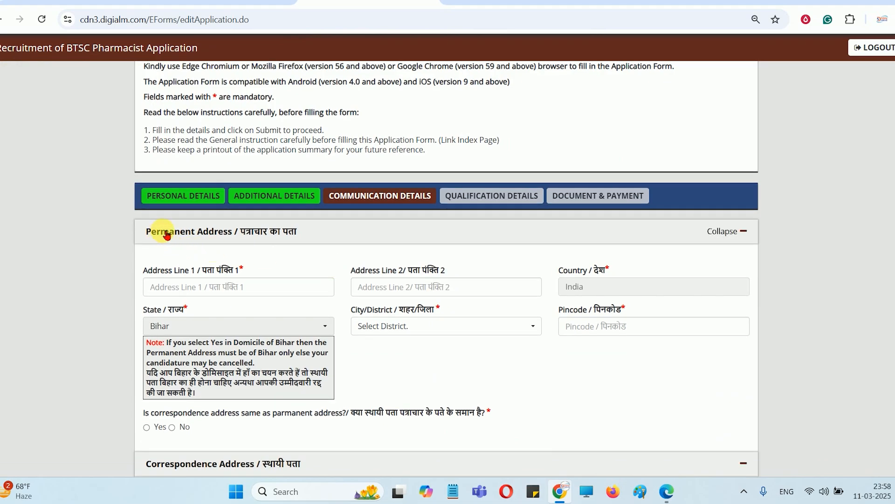
pyautogui.scroll(-3, 285, 232)
pyautogui.click(202, 169)
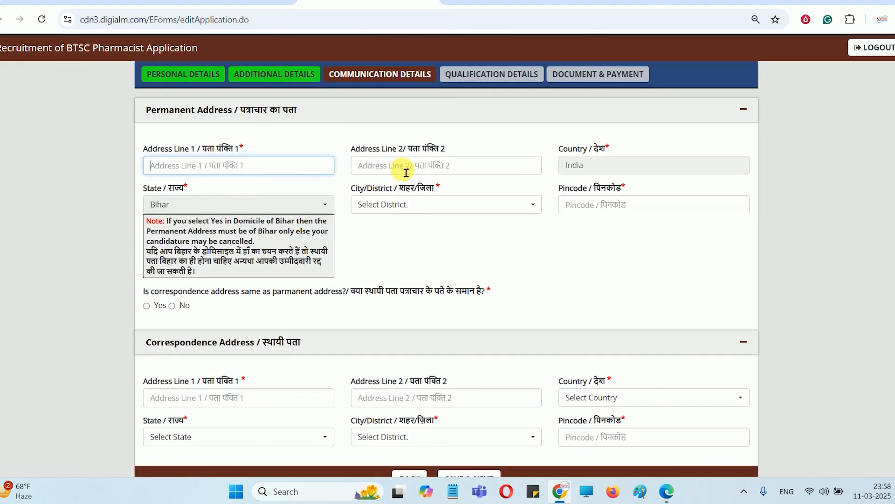
pyautogui.click(405, 173)
pyautogui.click(394, 204)
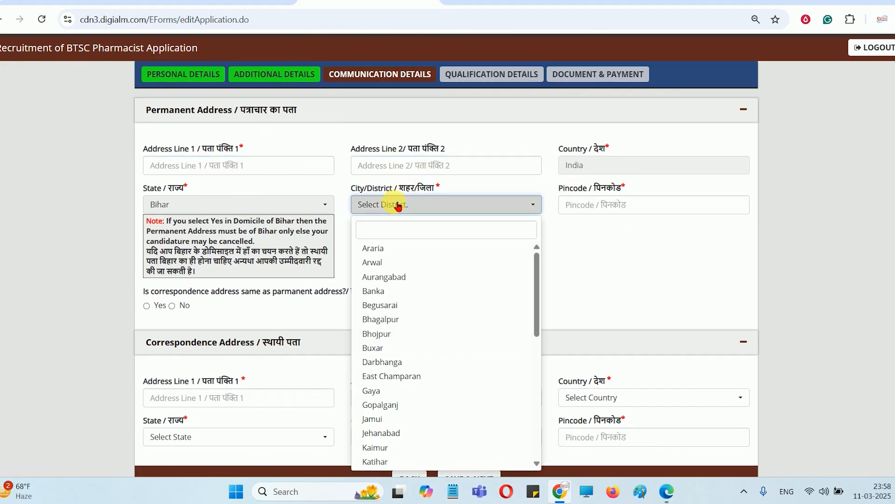
pyautogui.click(391, 361)
pyautogui.click(626, 204)
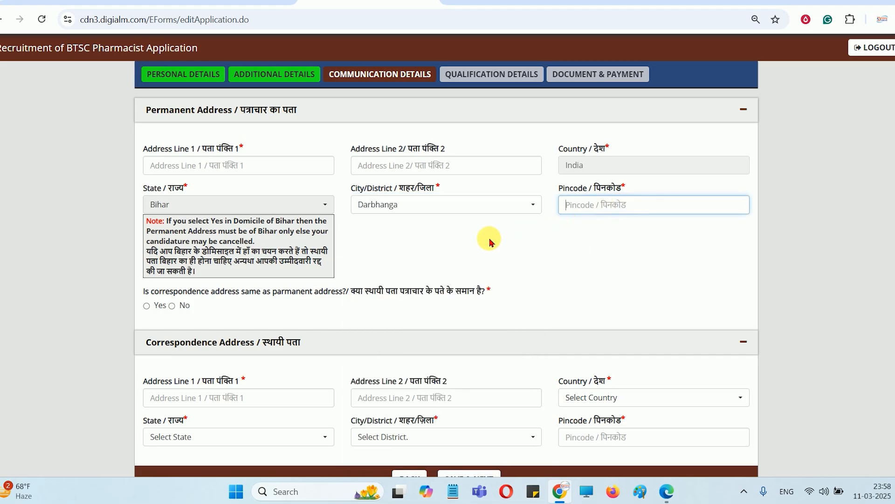
# Mark the correspondence address as the same as the permanent address and save the communication details
pyautogui.scroll(-2, 489, 240)
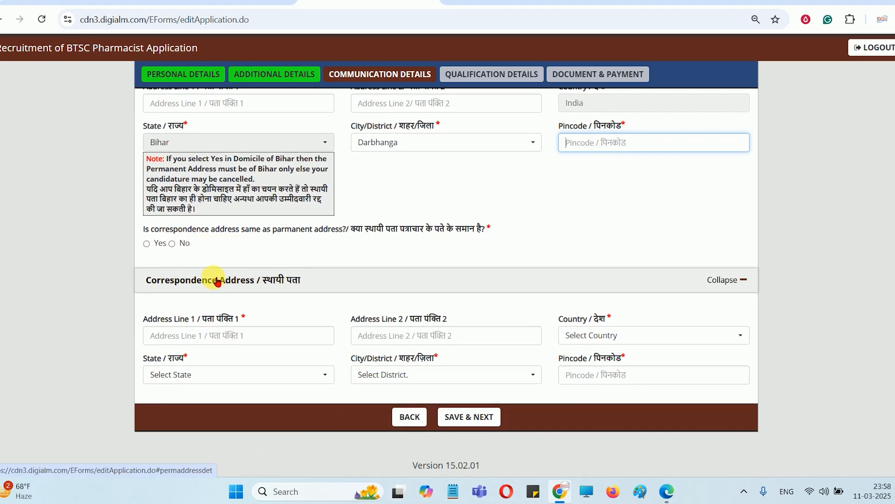
pyautogui.click(153, 245)
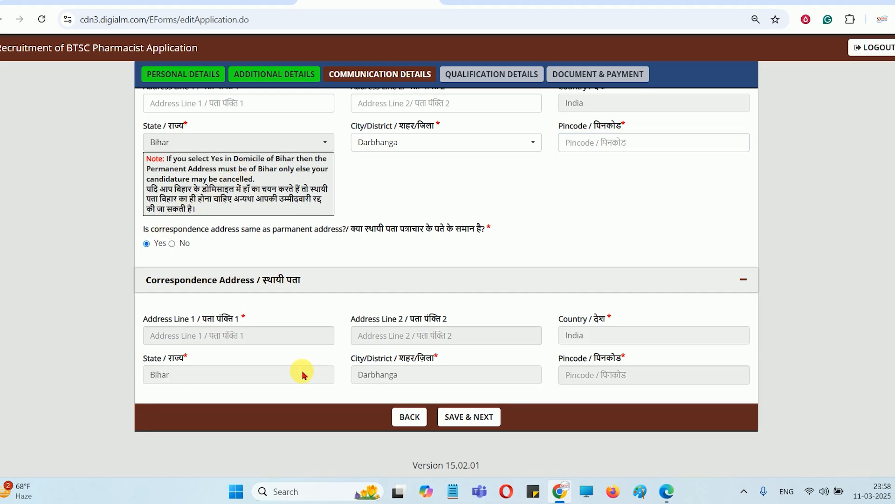
pyautogui.scroll(3, 420, 345)
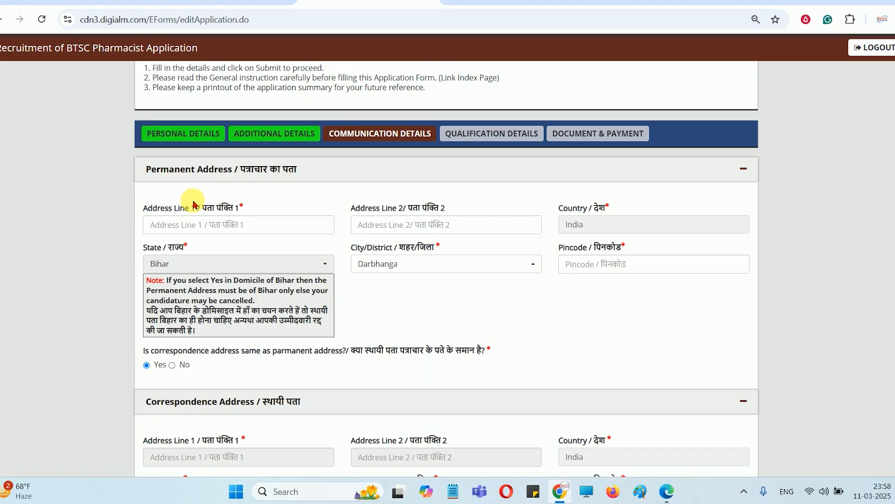
pyautogui.scroll(-1, 377, 264)
pyautogui.scroll(-3, 378, 264)
pyautogui.click(466, 415)
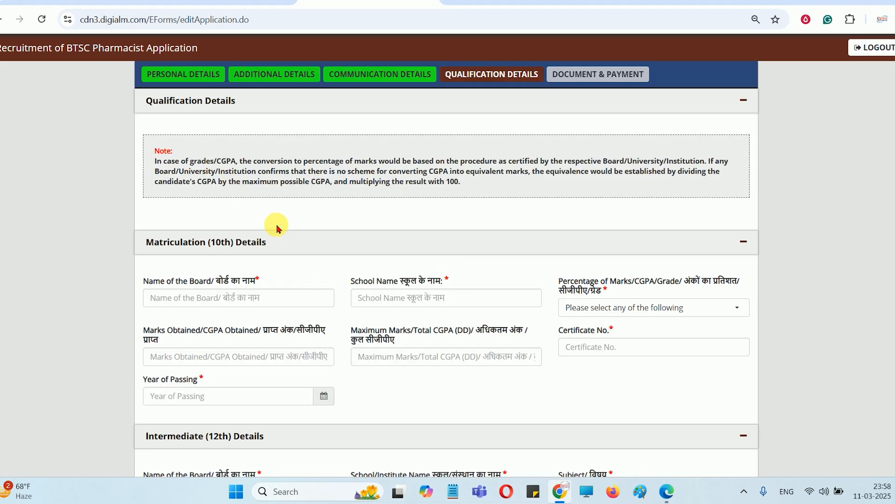
# Point out the board and school name fields for Matriculation (10th) and set its marks type to Percentage
pyautogui.scroll(3, 276, 228)
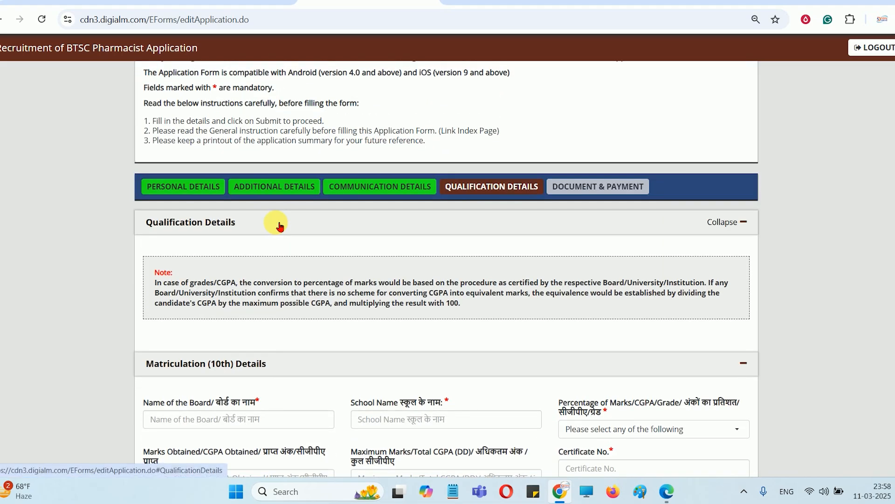
pyautogui.scroll(-3, 275, 215)
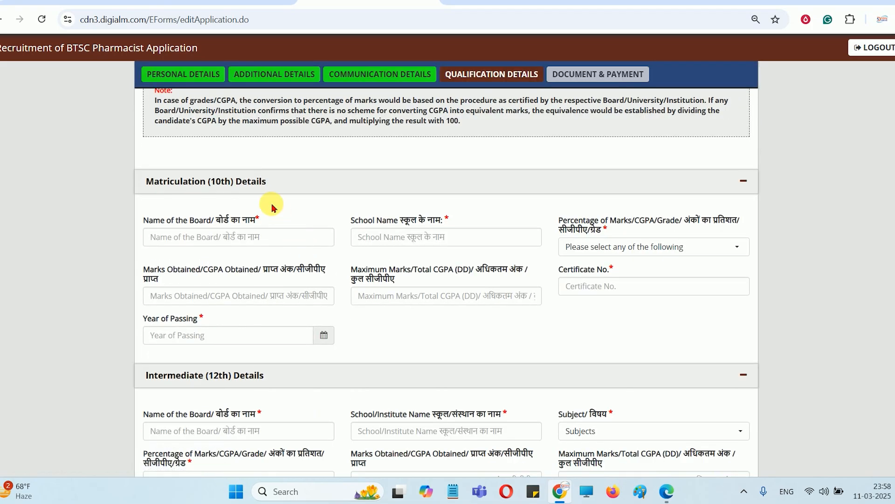
pyautogui.click(249, 240)
pyautogui.click(371, 236)
pyautogui.click(583, 246)
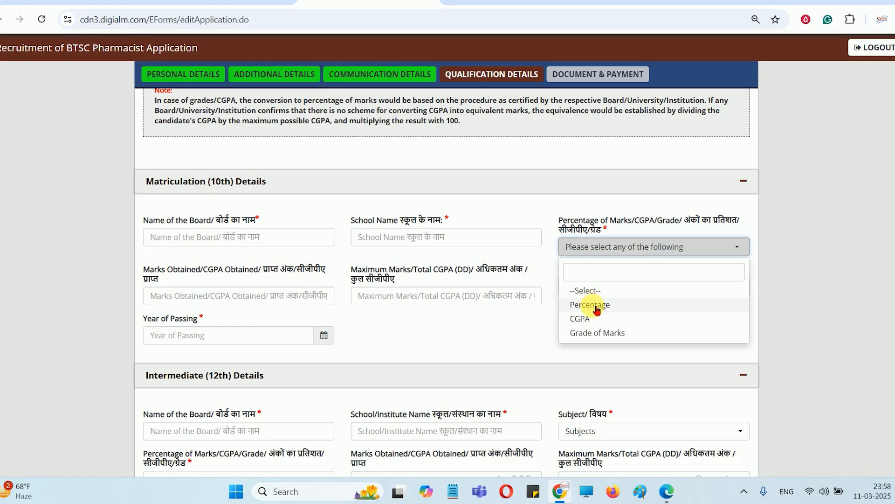
pyautogui.click(590, 304)
# Enter 300 marks obtained out of a maximum of 500 for Matriculation (10th) and have the percentage calculated
pyautogui.click(236, 299)
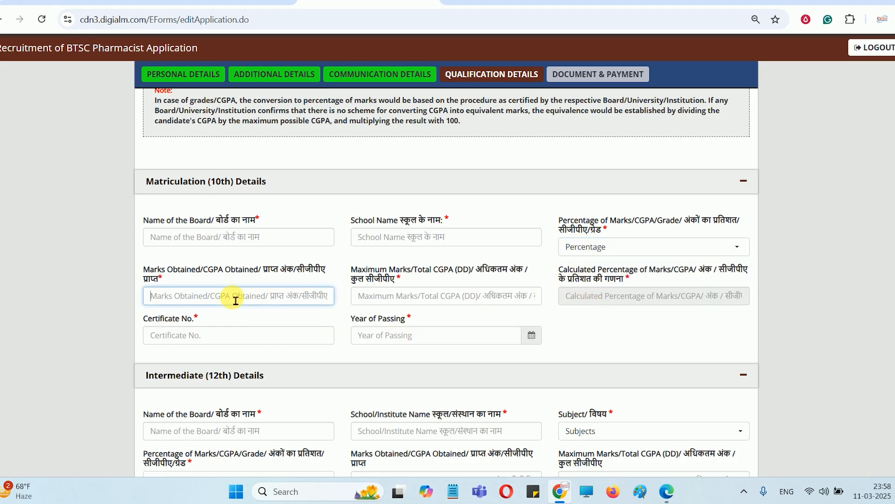
pyautogui.write('300')
pyautogui.click(400, 296)
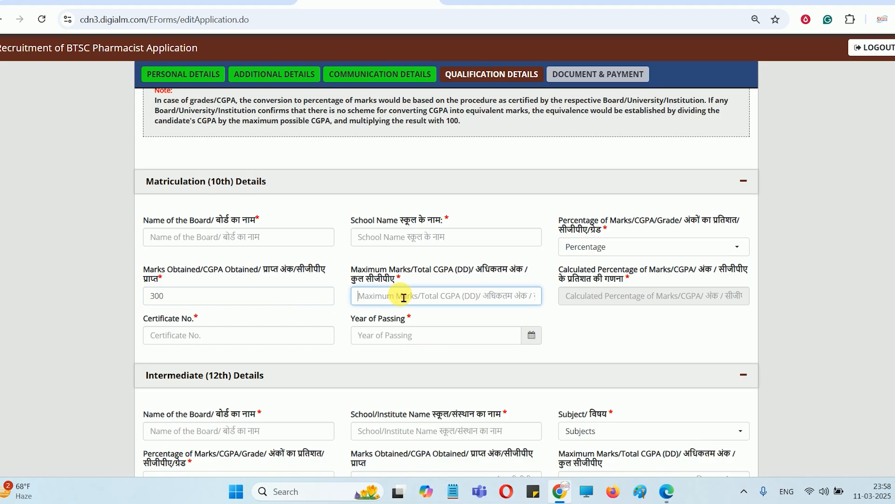
pyautogui.write('5')
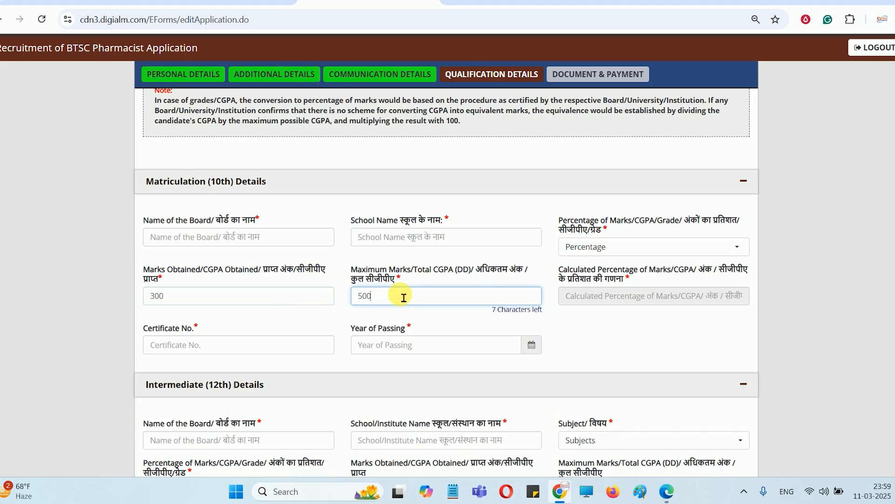
pyautogui.write('00')
pyautogui.click(690, 337)
# Point out the certificate number and year of passing fields in the Matriculation (10th) details
pyautogui.scroll(-4, 430, 253)
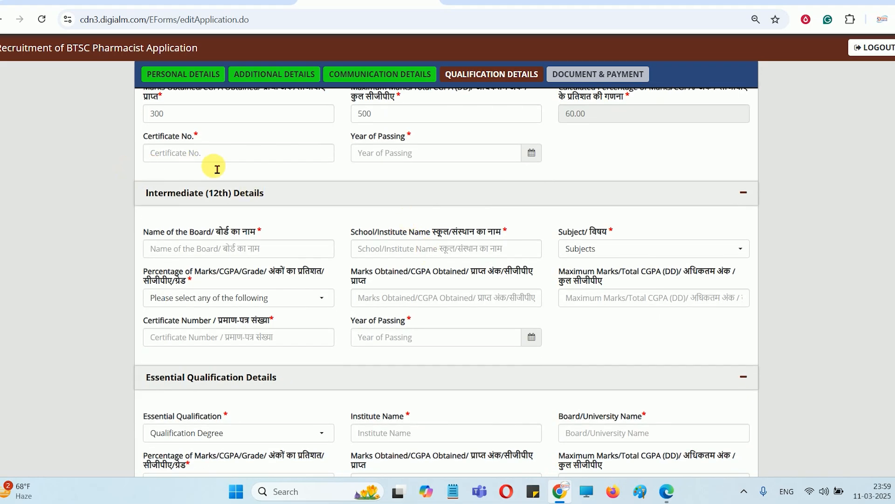
pyautogui.click(205, 158)
pyautogui.scroll(3, 206, 160)
pyautogui.scroll(3, 210, 238)
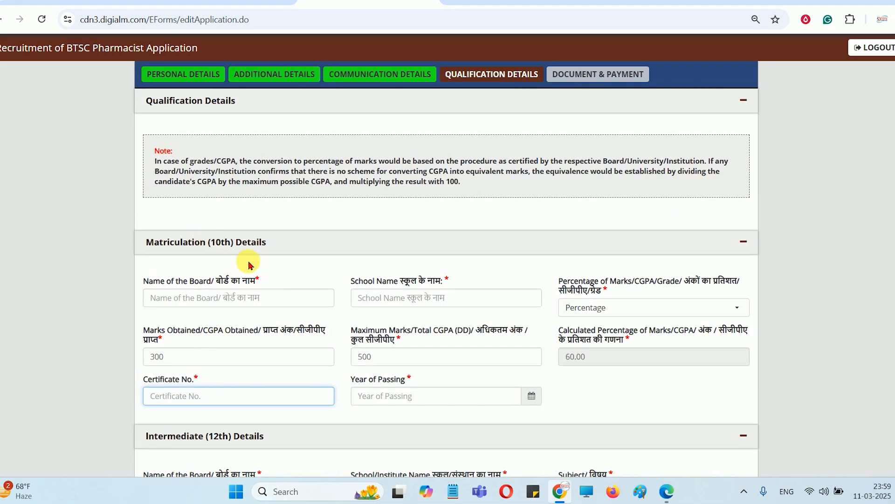
pyautogui.scroll(-3, 248, 265)
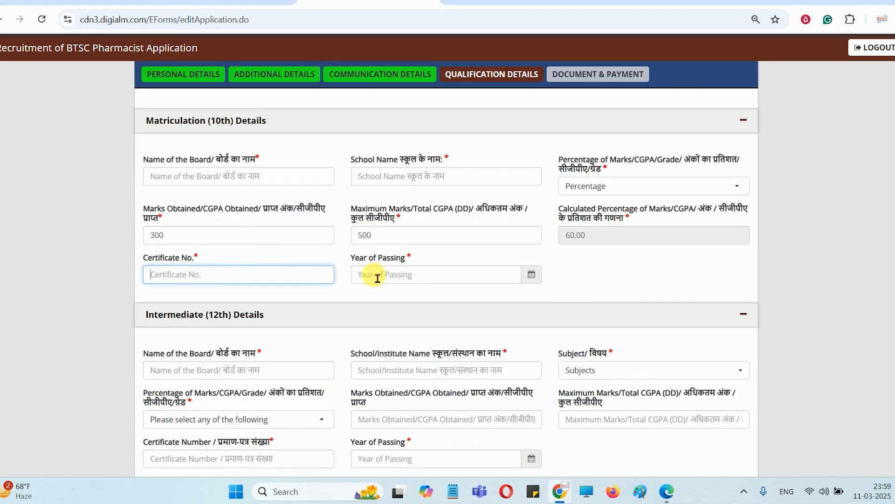
pyautogui.click(531, 275)
pyautogui.click(586, 274)
# In the Intermediate (12th) details, point out the board and school fields, and set the subject to Science and marks type to Percentage
pyautogui.scroll(-3, 286, 205)
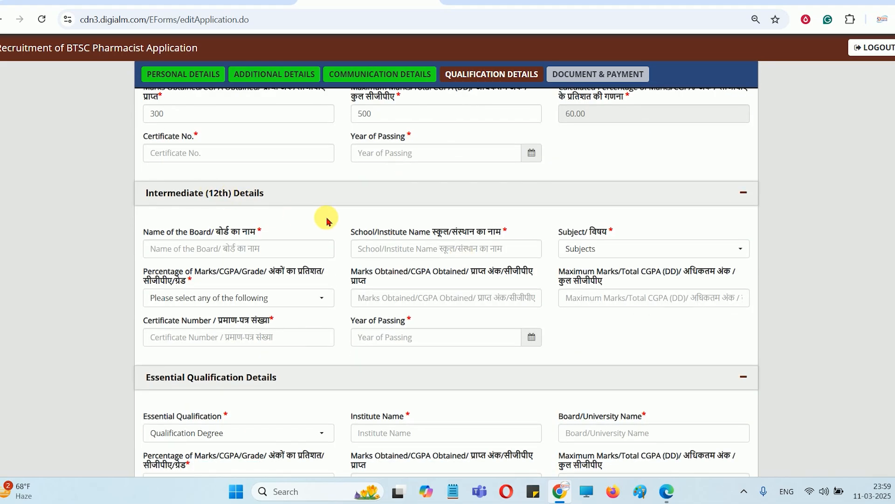
pyautogui.scroll(-2, 261, 210)
pyautogui.click(195, 190)
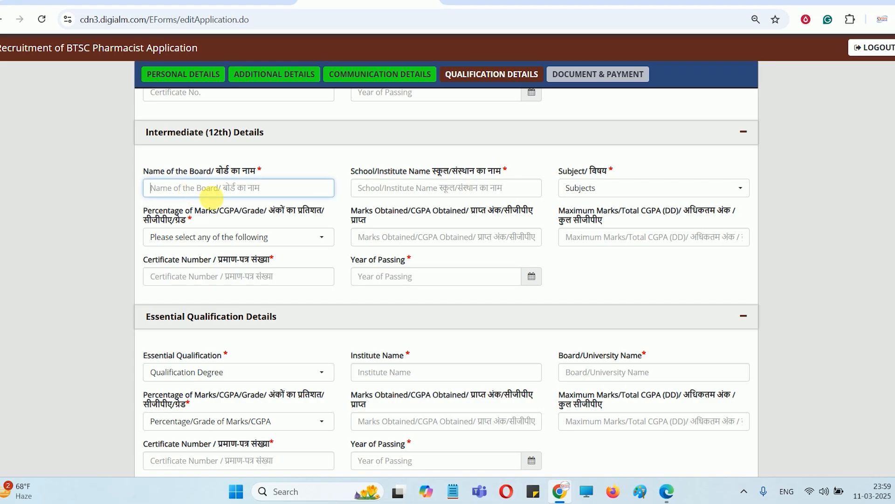
pyautogui.click(407, 197)
pyautogui.click(594, 188)
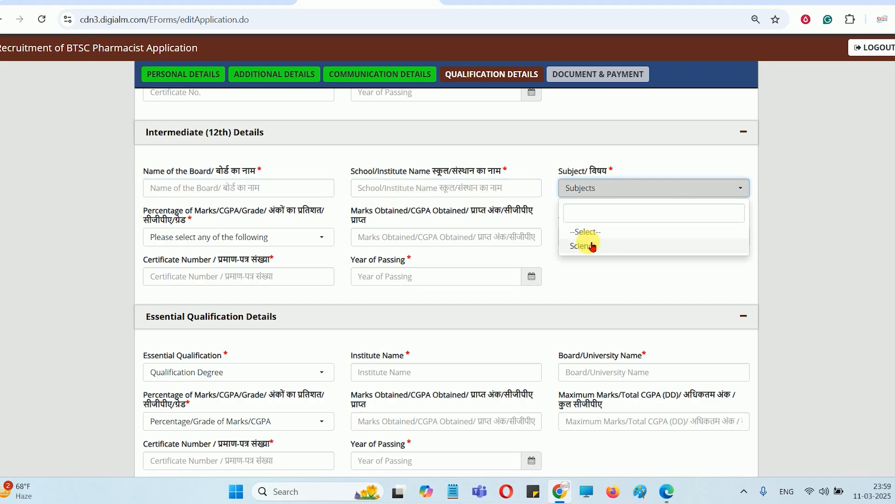
pyautogui.click(593, 246)
pyautogui.click(208, 237)
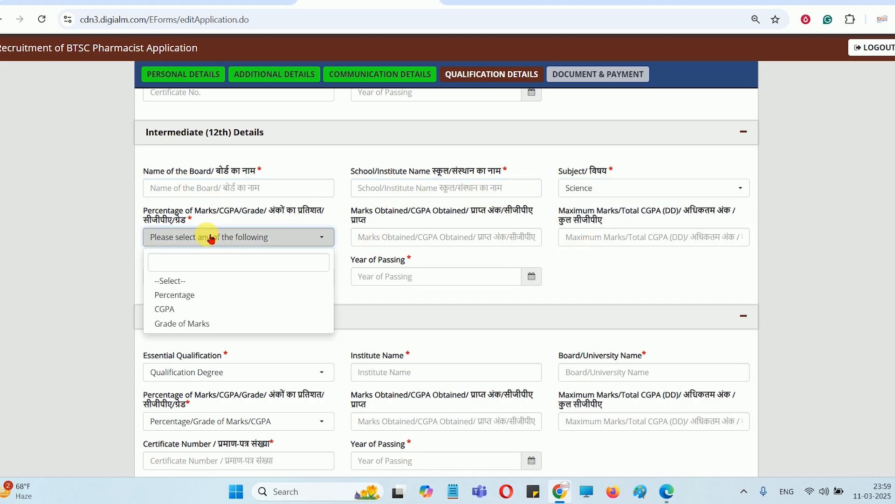
pyautogui.click(190, 296)
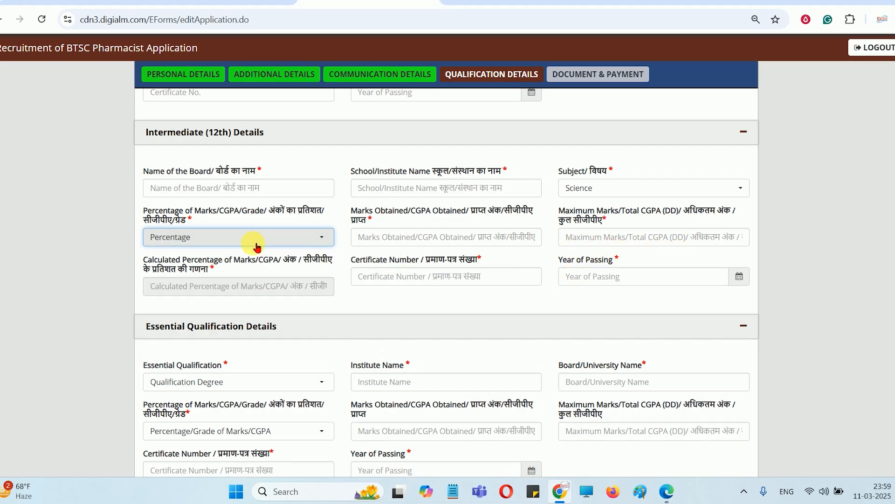
# Set the essential qualification to Diploma in Pharmacy
pyautogui.scroll(5, 327, 235)
pyautogui.scroll(-9, 201, 234)
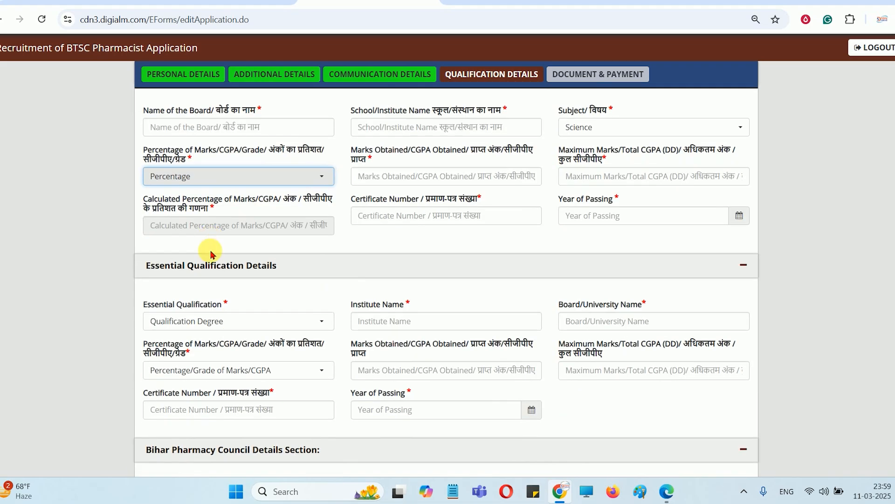
pyautogui.click(208, 201)
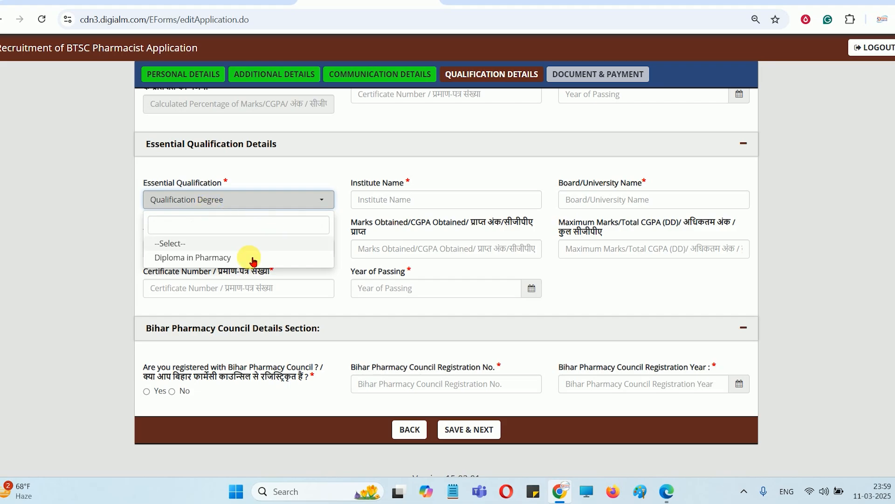
pyautogui.click(202, 257)
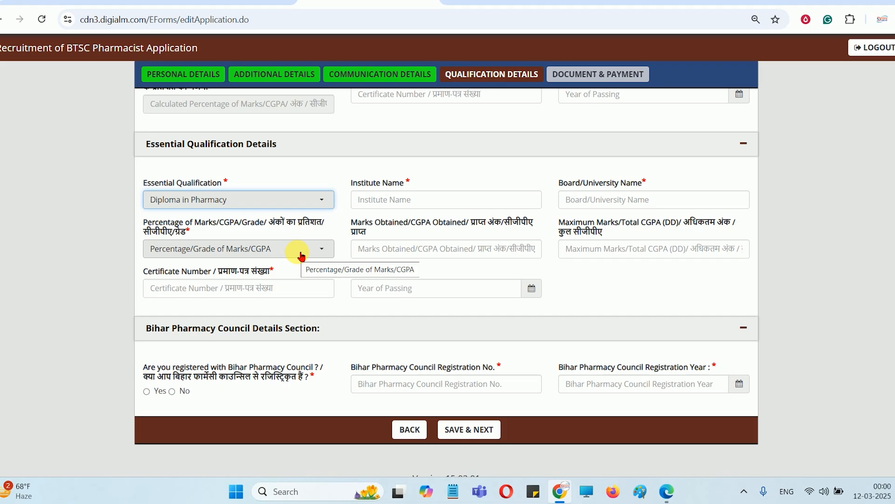
# In the essential qualification details, point out the institute and board/university fields, and set the marks type to Percentage
pyautogui.click(372, 200)
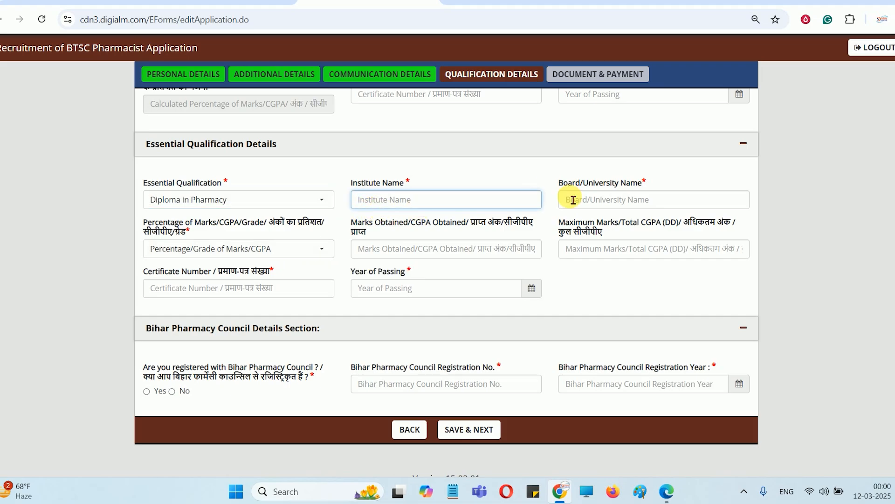
pyautogui.click(589, 204)
pyautogui.click(245, 249)
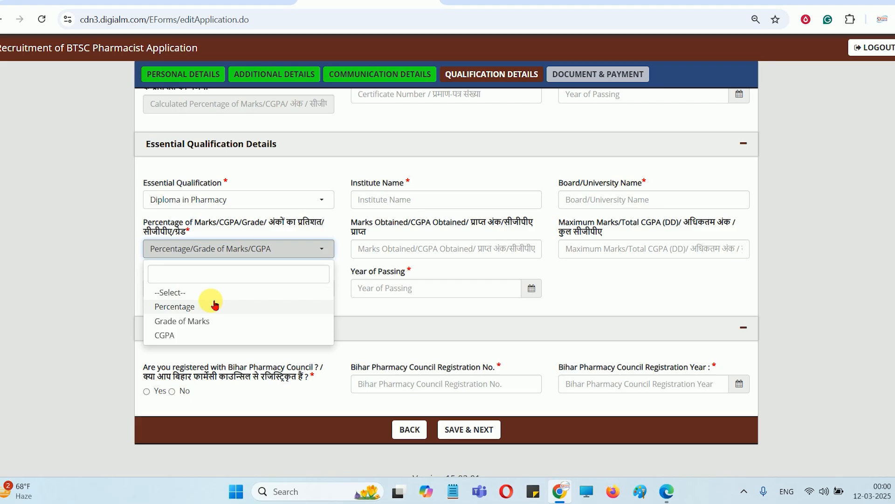
pyautogui.press('Return')
# Point out the marks obtained, maximum marks, certificate number and year of passing fields for the Diploma in Pharmacy
pyautogui.click(401, 248)
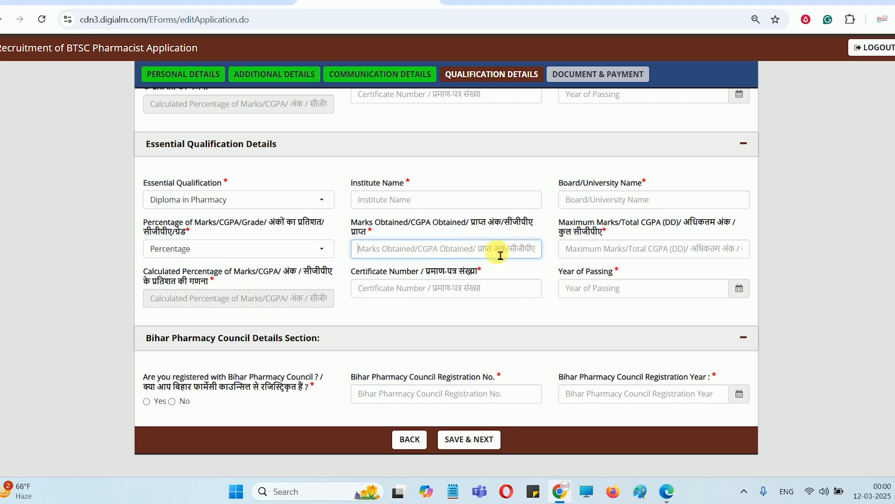
pyautogui.click(627, 261)
pyautogui.click(406, 295)
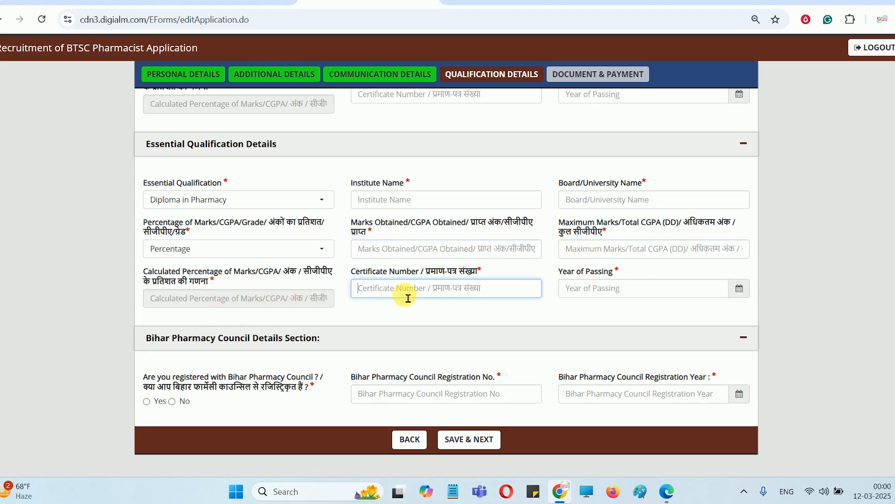
pyautogui.click(584, 295)
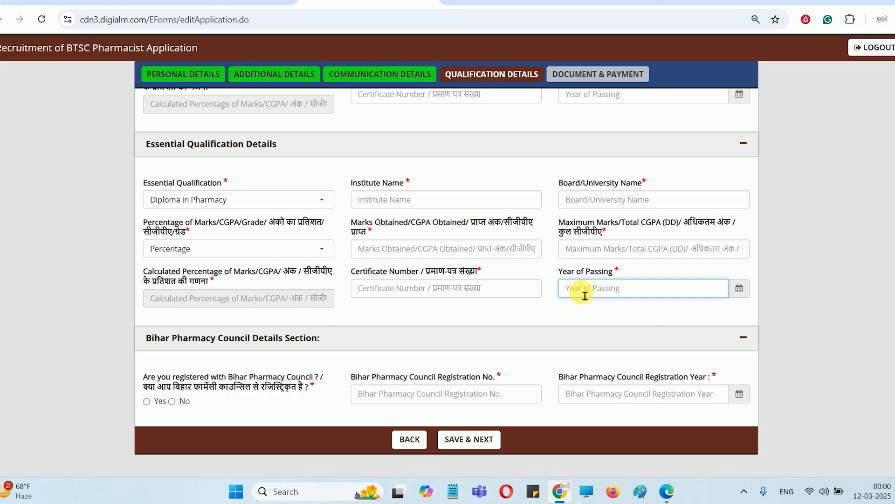
# Declare Bihar Pharmacy Council registration as Yes with a registration date in March 2025, and save the qualification details to proceed
pyautogui.scroll(-1, 585, 295)
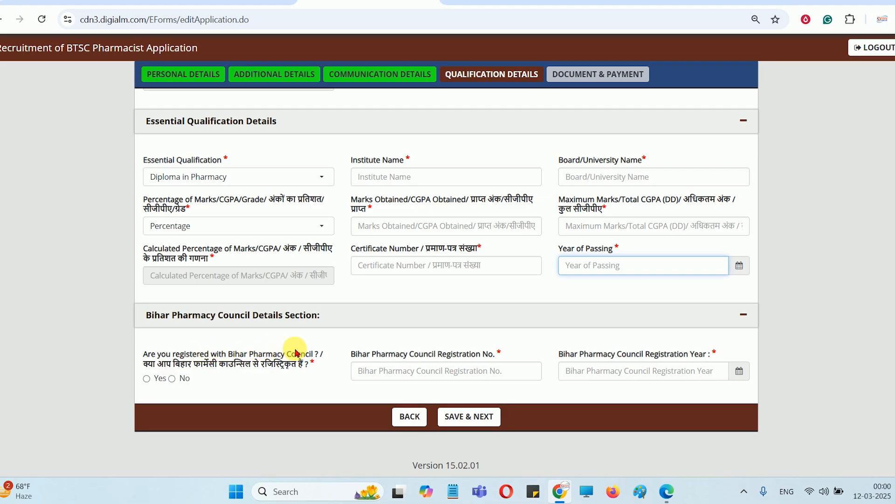
pyautogui.click(146, 378)
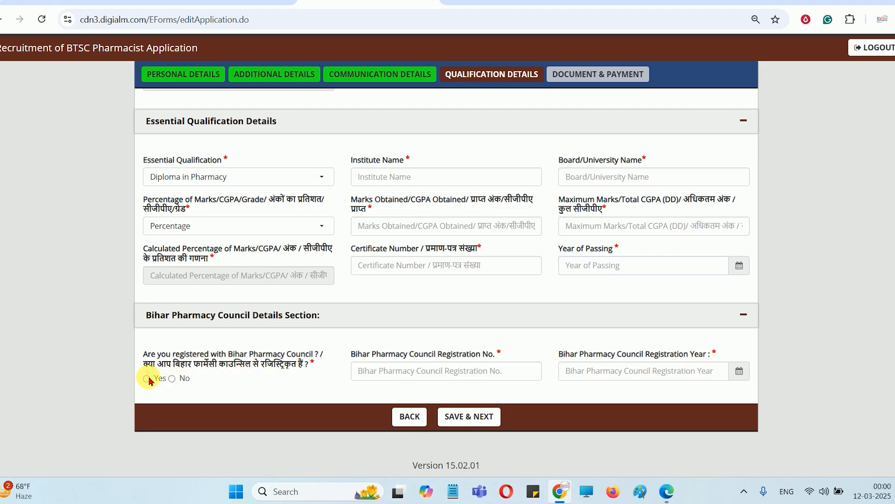
pyautogui.click(438, 381)
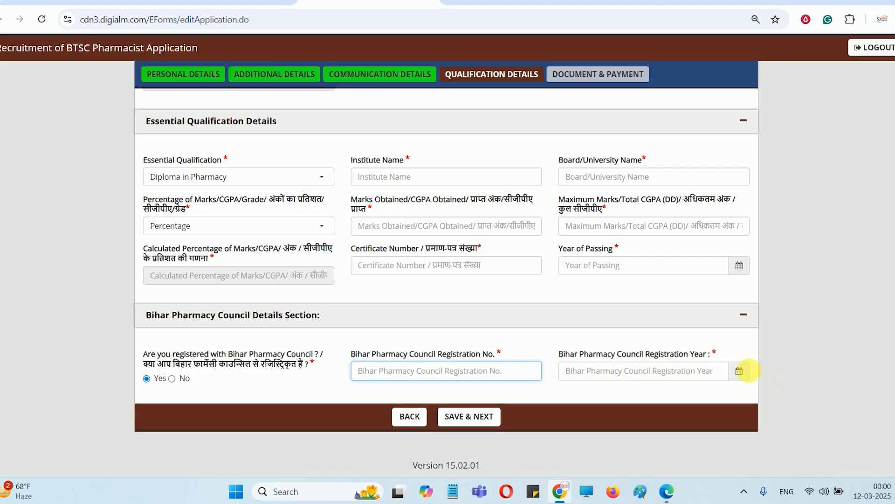
pyautogui.click(744, 371)
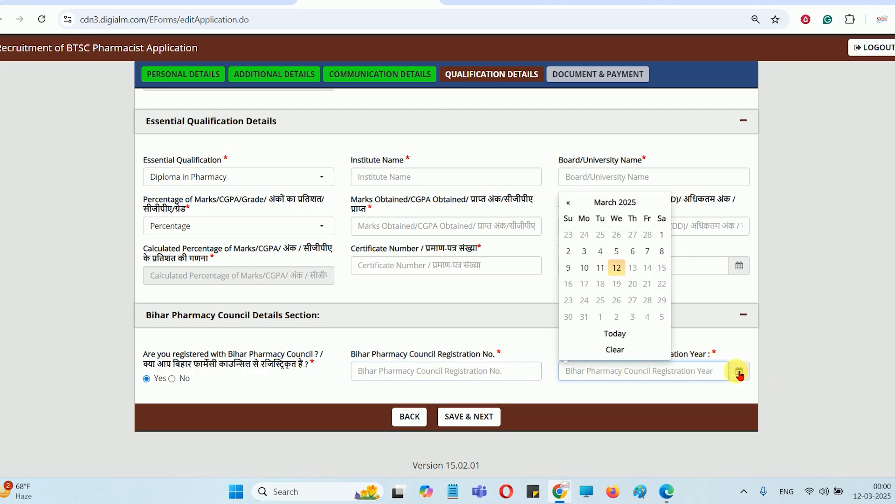
pyautogui.click(640, 251)
pyautogui.click(467, 420)
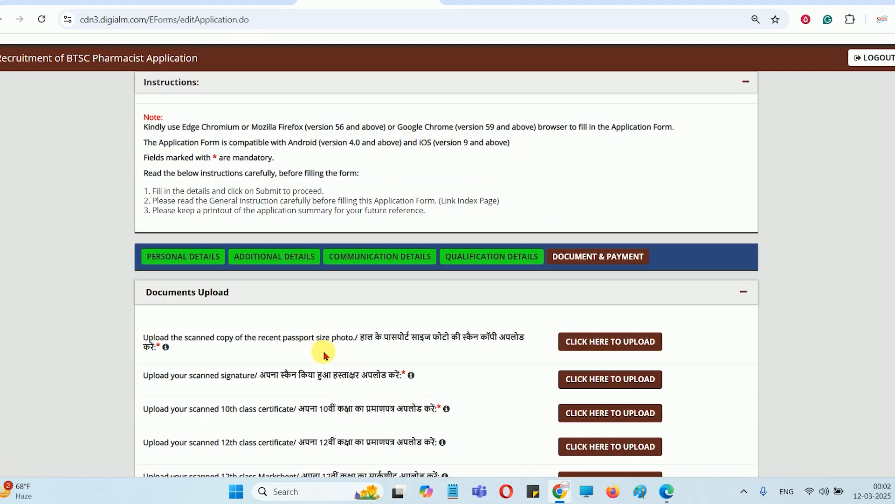
# Review the passport photo upload instructions, including image size and white background, and close the upload dialog
pyautogui.scroll(-3, 325, 356)
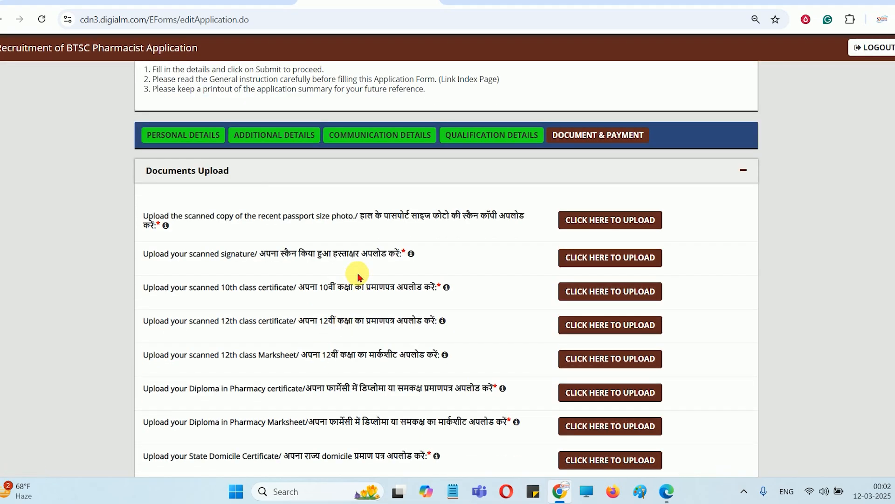
pyautogui.moveTo(383, 216); pyautogui.dragTo(492, 217)
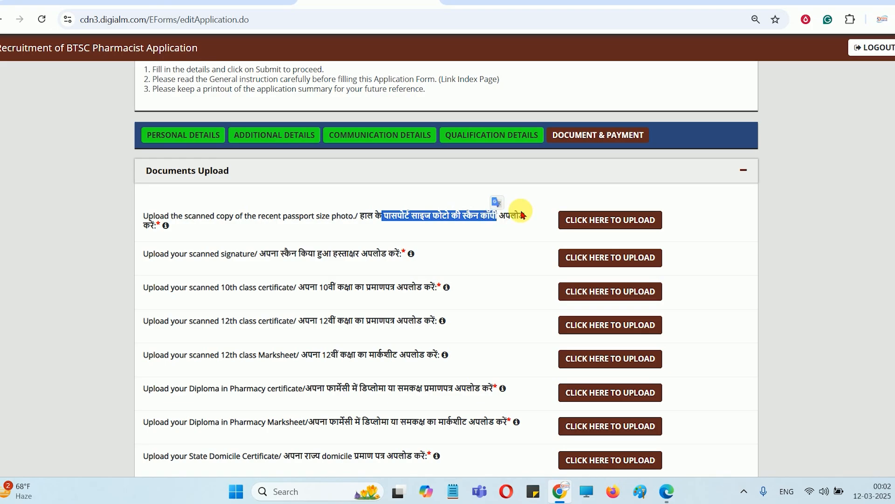
pyautogui.click(595, 219)
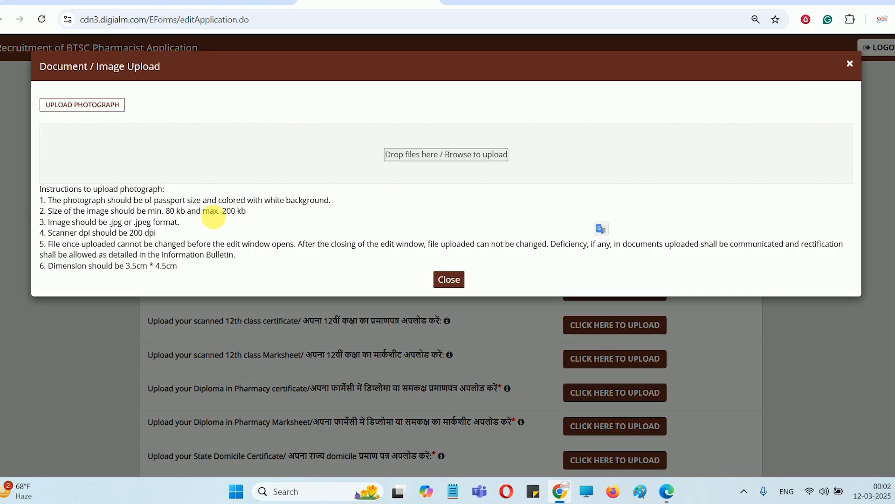
pyautogui.moveTo(166, 211); pyautogui.dragTo(319, 200)
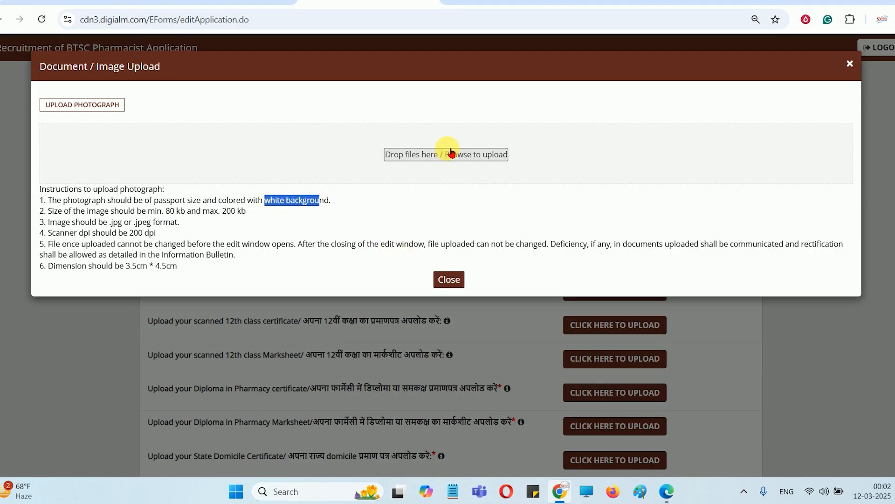
pyautogui.click(448, 279)
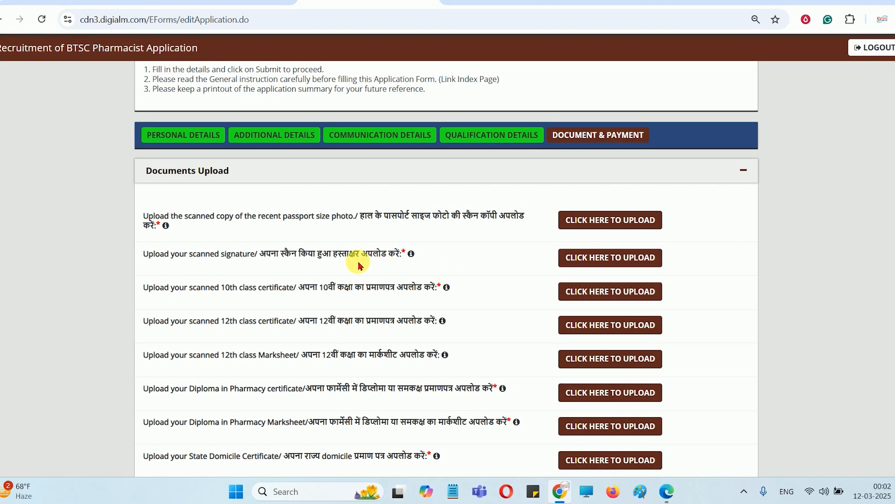
# Review the file size and format requirements for the scanned signature upload, and close the upload dialog
pyautogui.moveTo(298, 254); pyautogui.dragTo(376, 254)
pyautogui.click(582, 250)
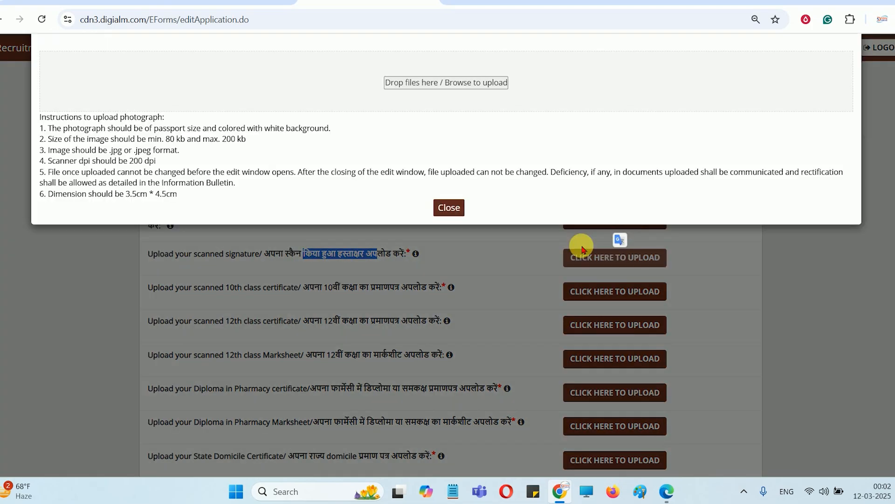
pyautogui.moveTo(187, 191); pyautogui.dragTo(284, 199)
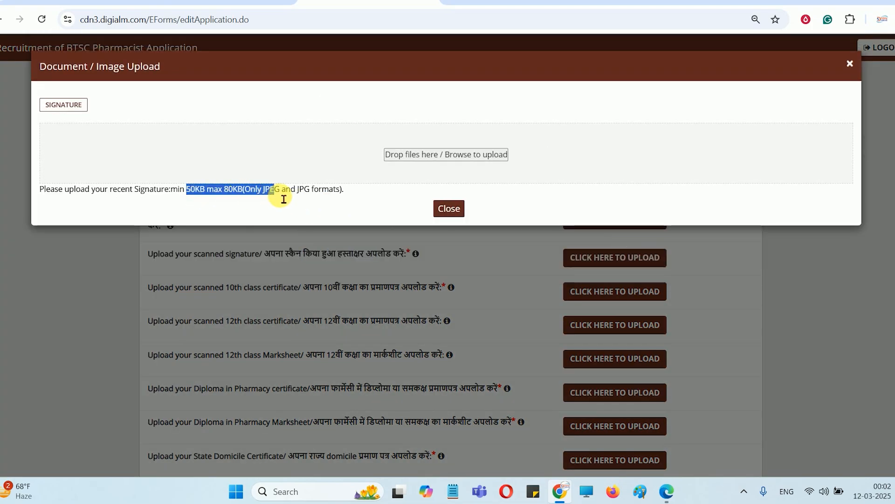
pyautogui.click(448, 209)
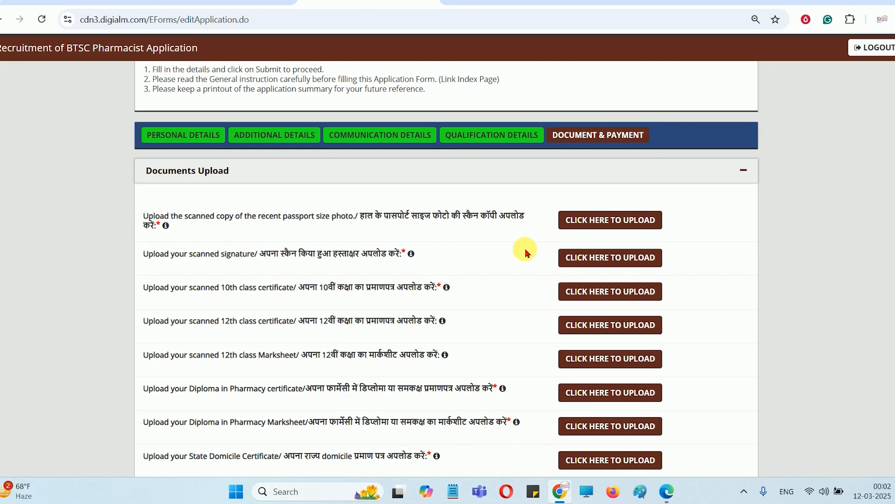
# Highlight the academic uploads: 10th certificate, 12th certificate and marksheet, and Diploma in Pharmacy certificate and marksheet
pyautogui.scroll(-2, 526, 253)
pyautogui.moveTo(328, 166); pyautogui.dragTo(425, 173)
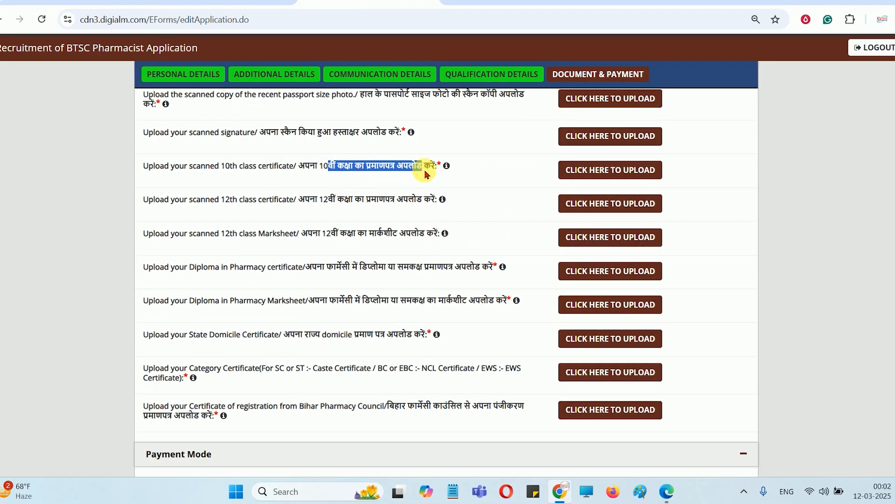
pyautogui.moveTo(319, 200); pyautogui.dragTo(430, 205)
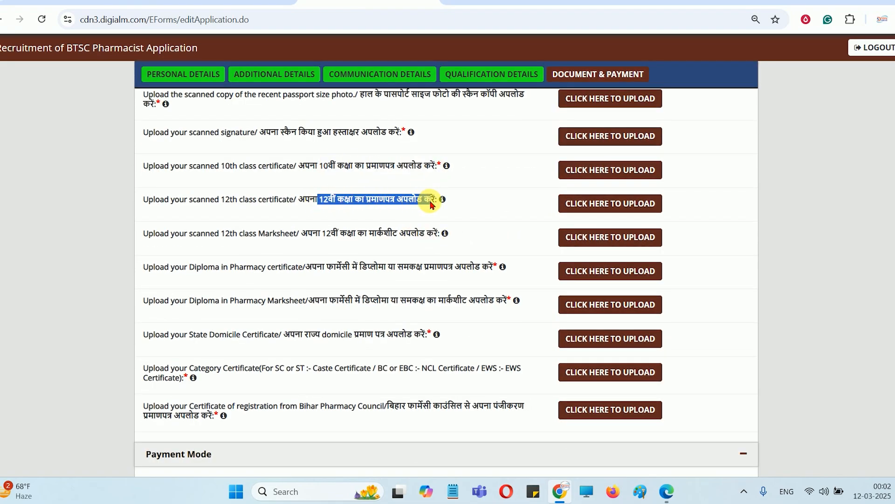
pyautogui.moveTo(321, 234); pyautogui.dragTo(399, 236)
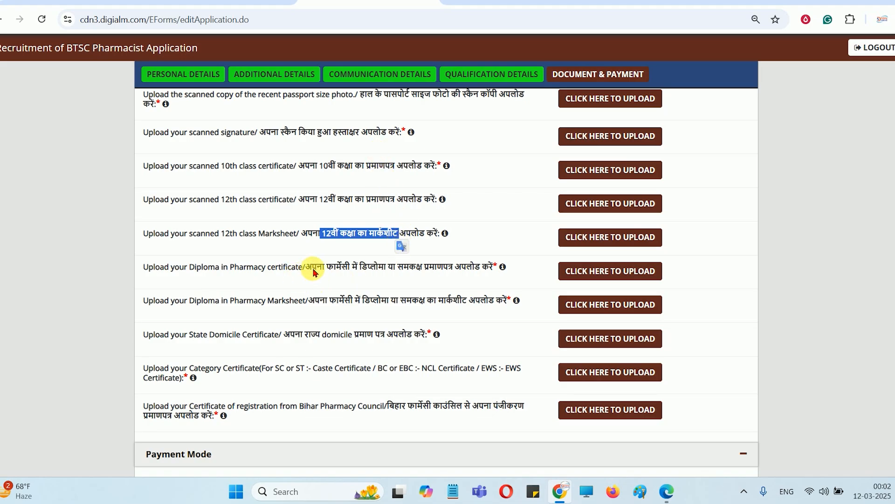
pyautogui.moveTo(313, 266); pyautogui.dragTo(408, 269)
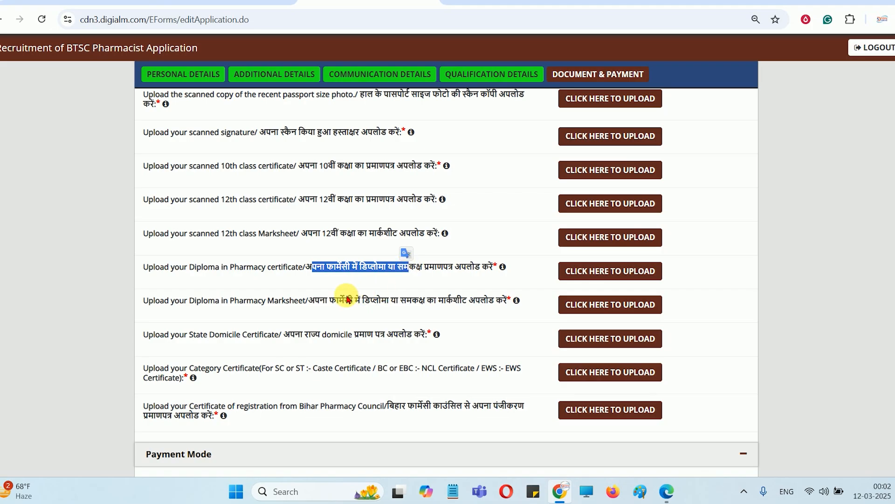
pyautogui.moveTo(339, 300); pyautogui.dragTo(440, 305)
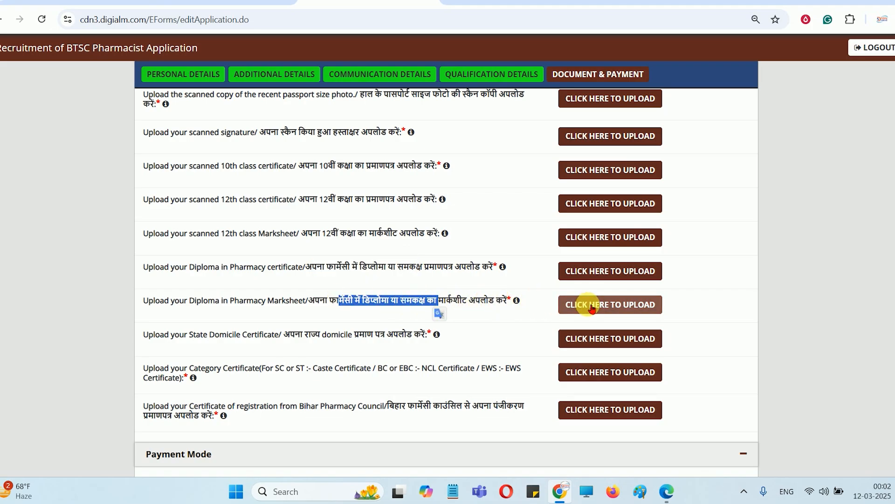
# Highlight the State Domicile, Category and Bihar Pharmacy Council registration certificate upload requirements
pyautogui.scroll(-1, 591, 307)
pyautogui.moveTo(304, 274); pyautogui.dragTo(433, 276)
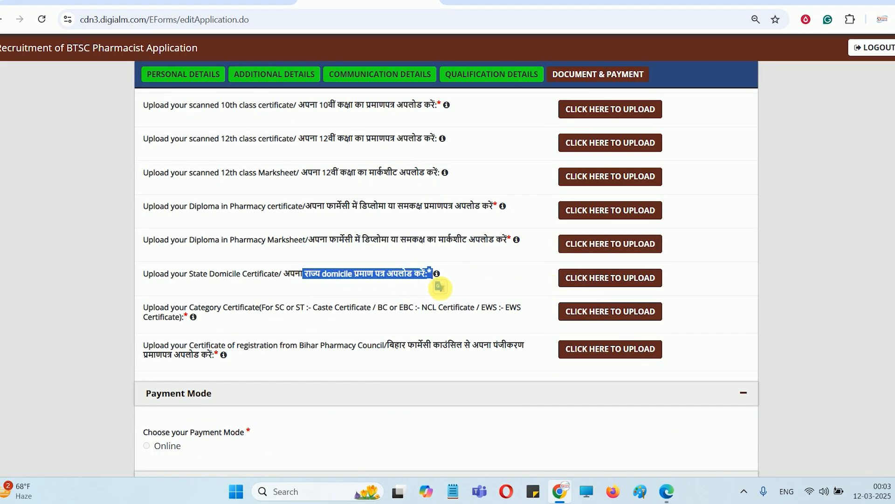
pyautogui.moveTo(287, 307); pyautogui.dragTo(515, 313)
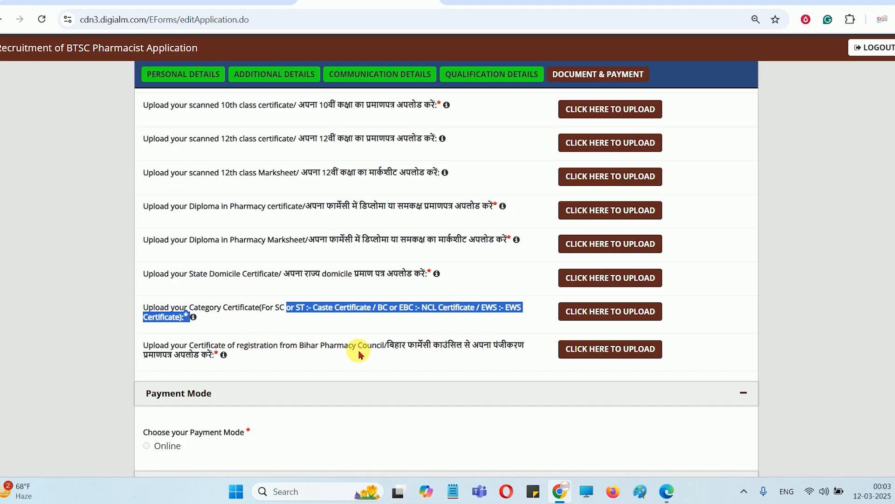
pyautogui.moveTo(384, 345); pyautogui.dragTo(525, 346)
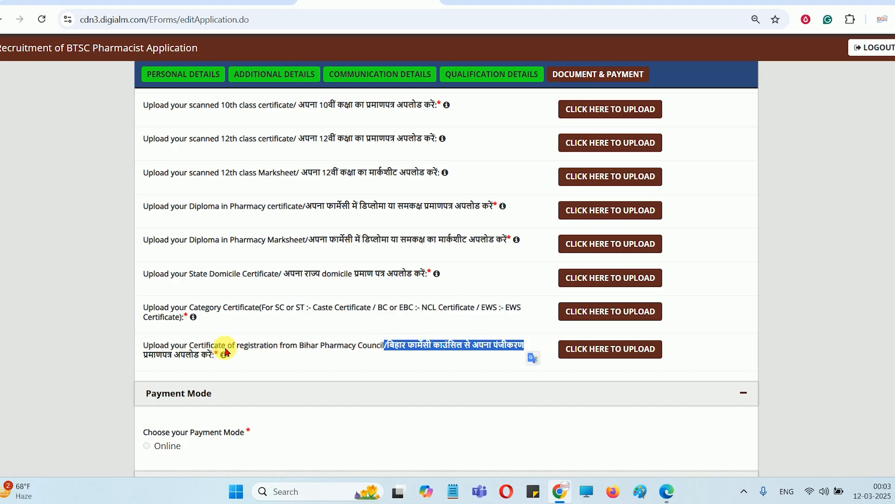
# Check the upload instructions for the State Domicile Certificate and close the upload dialog
pyautogui.scroll(3, 460, 356)
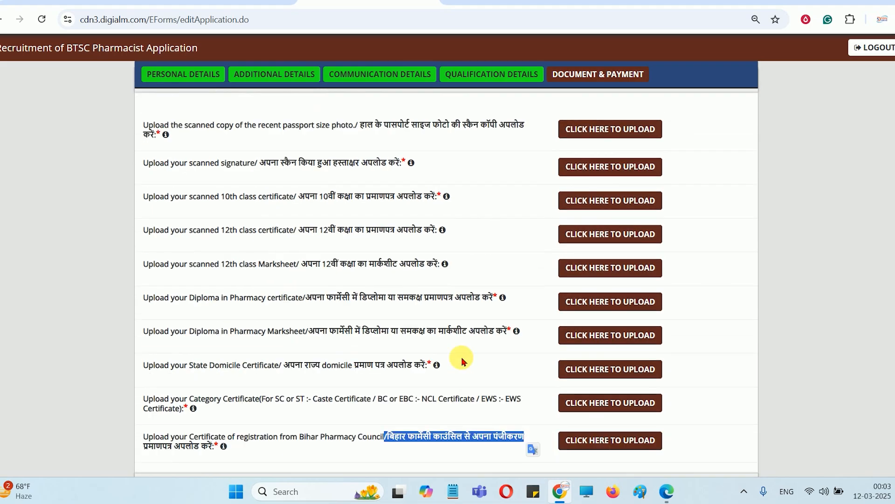
pyautogui.scroll(-3, 466, 317)
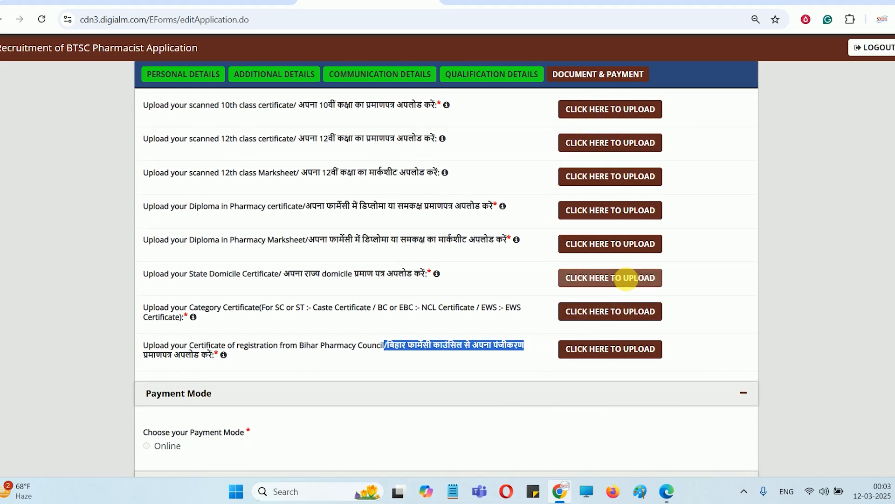
pyautogui.click(624, 278)
pyautogui.moveTo(245, 194)
pyautogui.mouseDown()
pyautogui.moveTo(290, 196)
pyautogui.moveTo(184, 198)
pyautogui.moveTo(241, 197)
pyautogui.mouseUp()
pyautogui.click(448, 208)
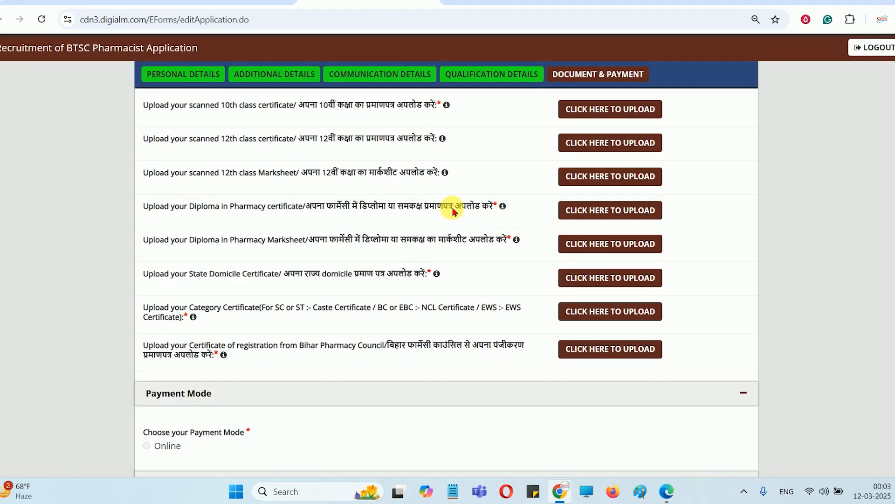
# Examine the payment mode, registration fee, declaration checkboxes, captcha and the preview and submit options, and return to the document uploads
pyautogui.scroll(3, 480, 240)
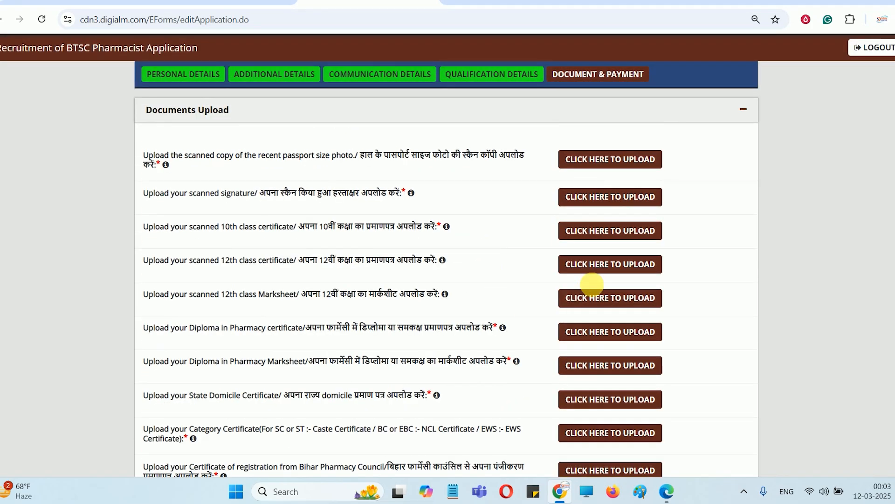
pyautogui.scroll(-4, 623, 276)
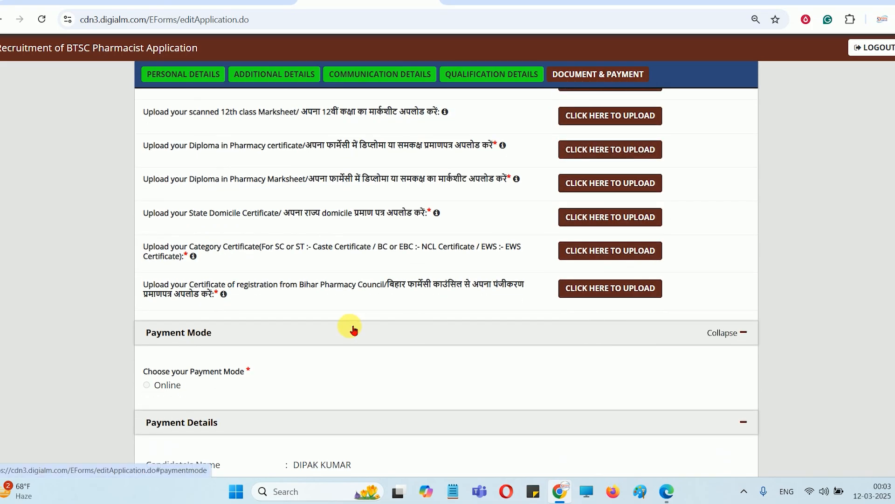
pyautogui.scroll(-2, 348, 326)
pyautogui.scroll(-1, 354, 329)
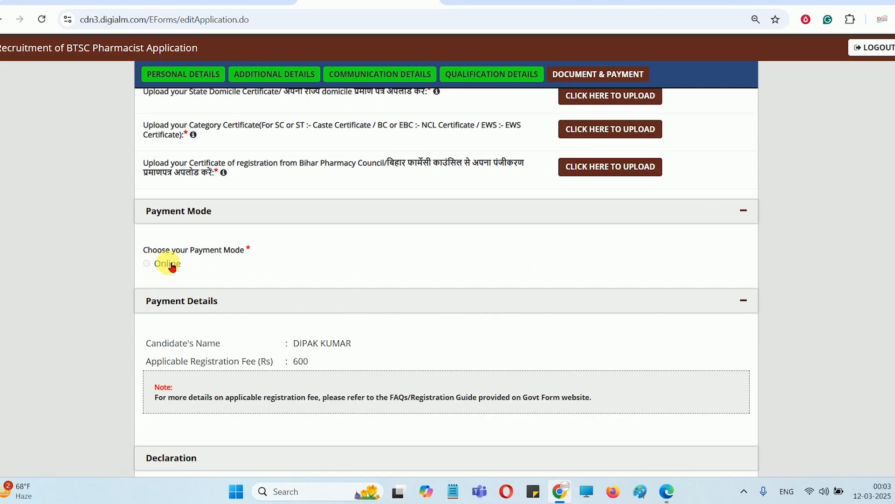
pyautogui.scroll(-8, 344, 300)
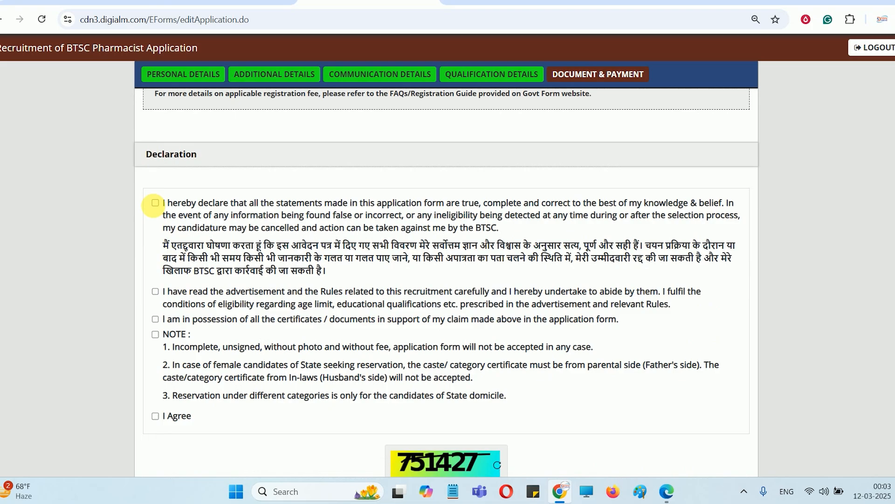
pyautogui.scroll(-2, 437, 347)
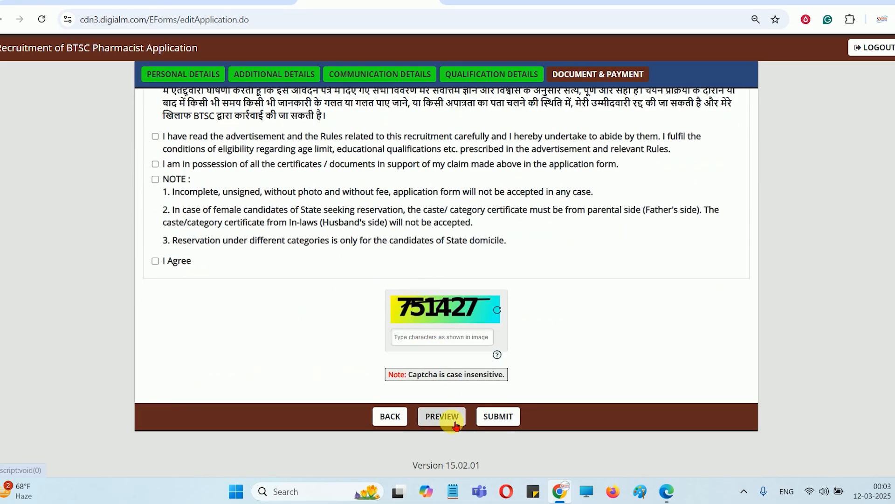
pyautogui.scroll(8, 776, 324)
pyautogui.scroll(10, 771, 321)
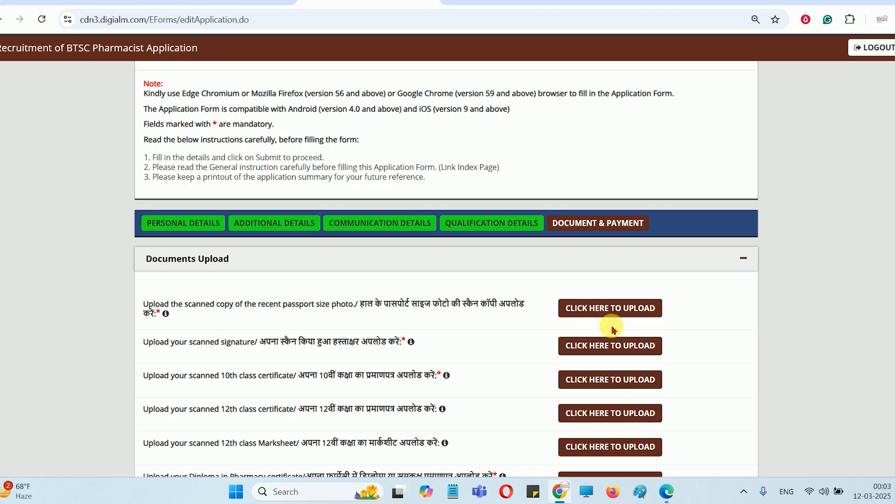
# Review the document uploads, declarations and captcha in the completed Dresser application, and submit it to proceed to payment
pyautogui.scroll(-3, 612, 330)
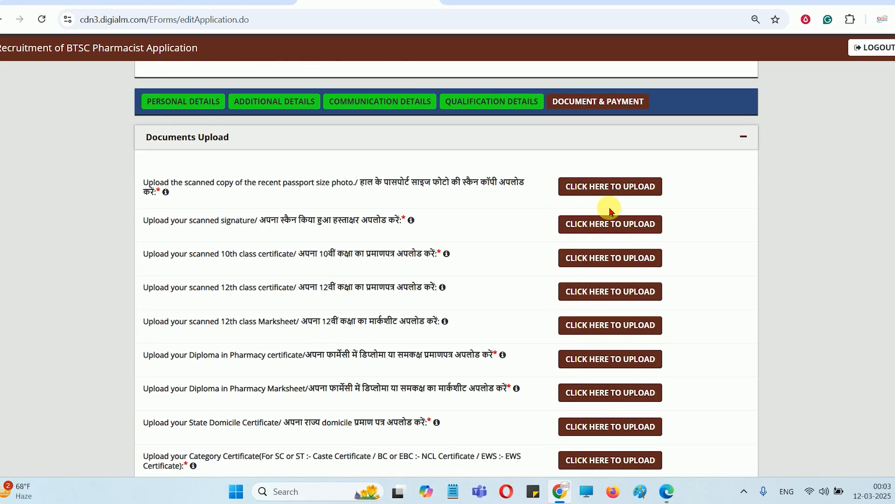
pyautogui.scroll(-15, 706, 324)
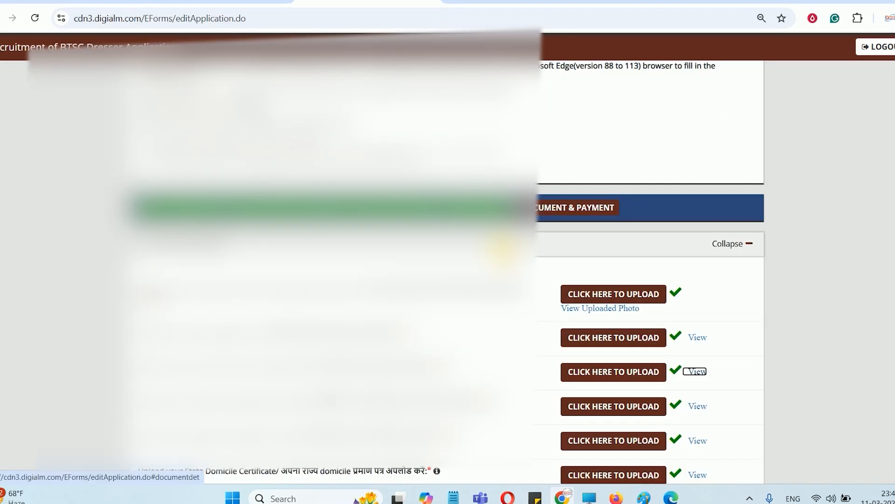
pyautogui.scroll(-5, 501, 245)
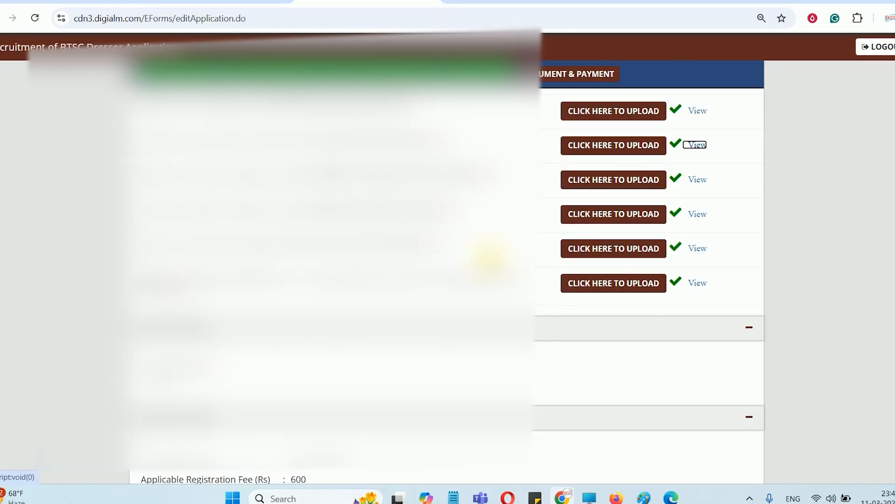
pyautogui.scroll(-6, 744, 289)
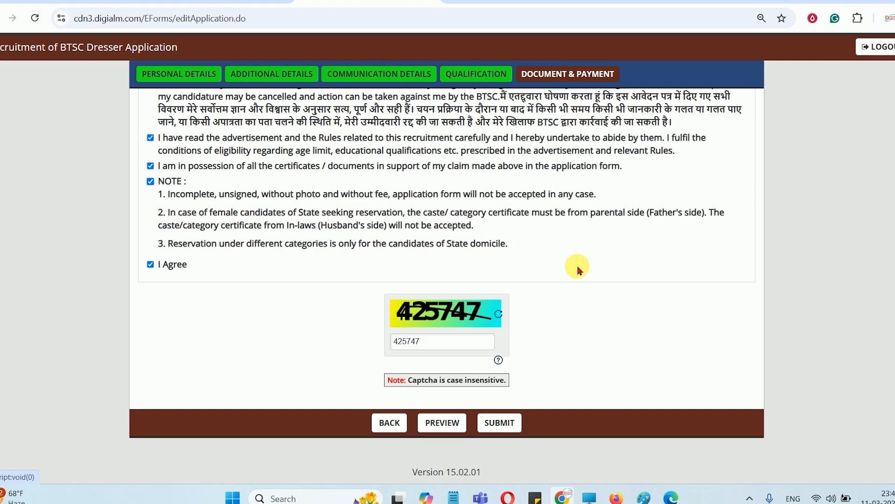
pyautogui.scroll(10, 557, 255)
pyautogui.scroll(-10, 559, 259)
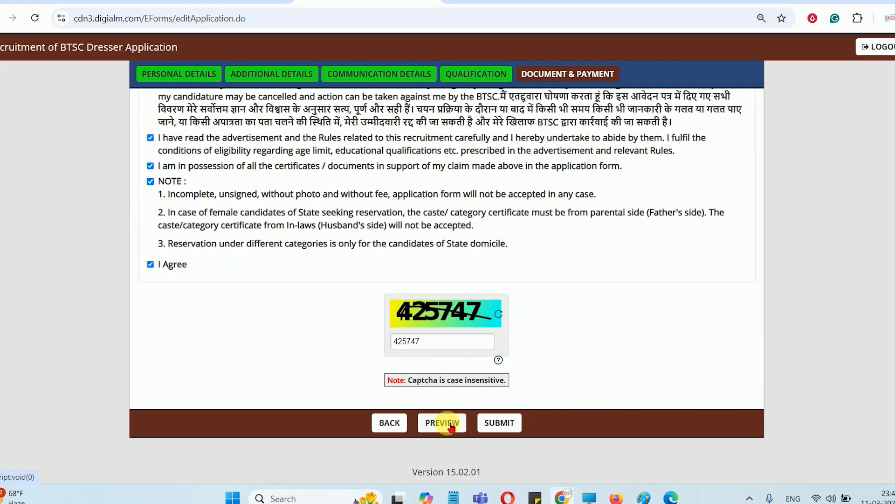
pyautogui.click(508, 424)
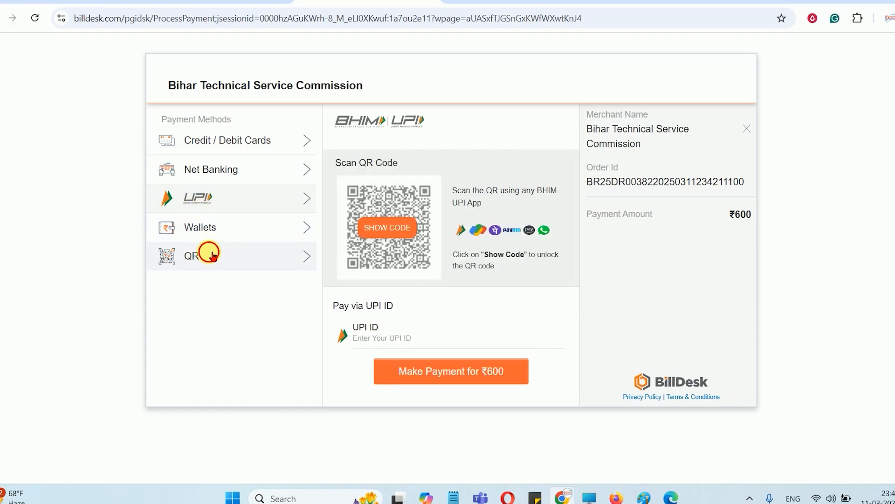
# Check the Wallets, Net Banking and Credit / Debit Cards payment methods on the Bihar Technical Service Commission payment page
pyautogui.click(201, 227)
pyautogui.click(201, 170)
pyautogui.click(218, 143)
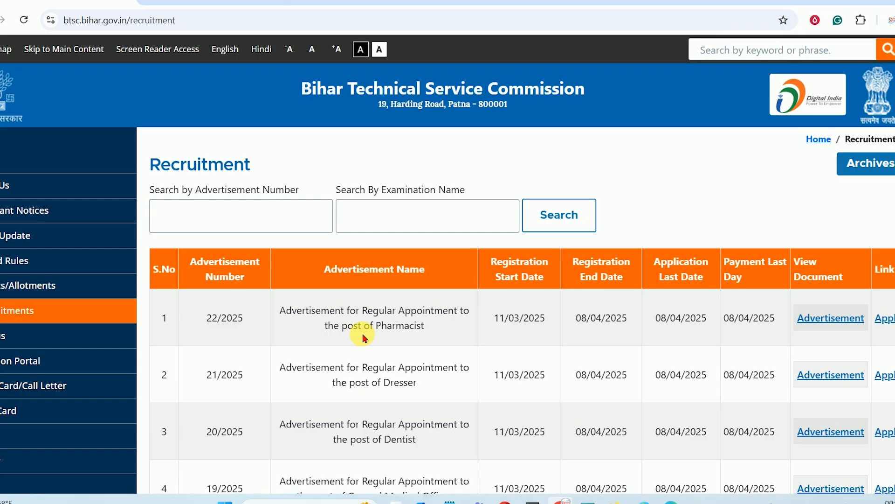
# Return to the Pharmacist registration page and examine its important instructions on User ID and Password, general links, key dates and helpdesk section
pyautogui.click(425, 332)
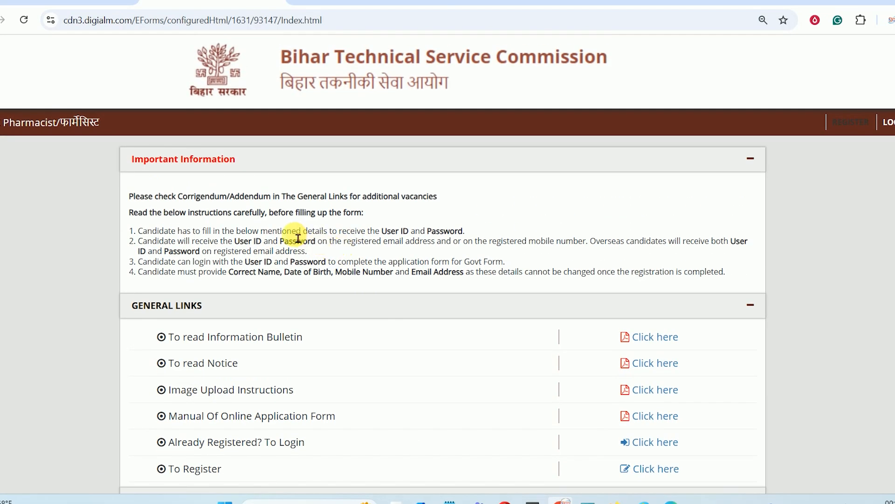
pyautogui.moveTo(322, 237); pyautogui.dragTo(426, 242)
pyautogui.click(423, 246)
pyautogui.moveTo(277, 257); pyautogui.dragTo(471, 282)
pyautogui.click(475, 283)
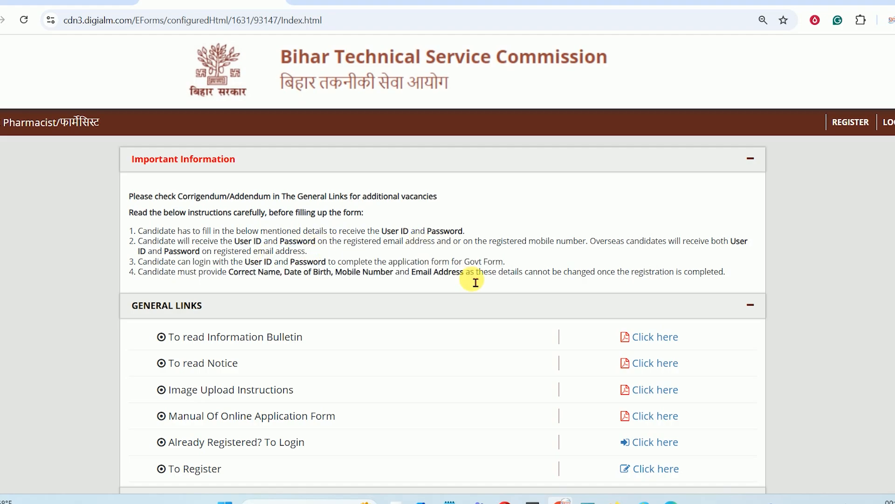
pyautogui.scroll(-5, 815, 276)
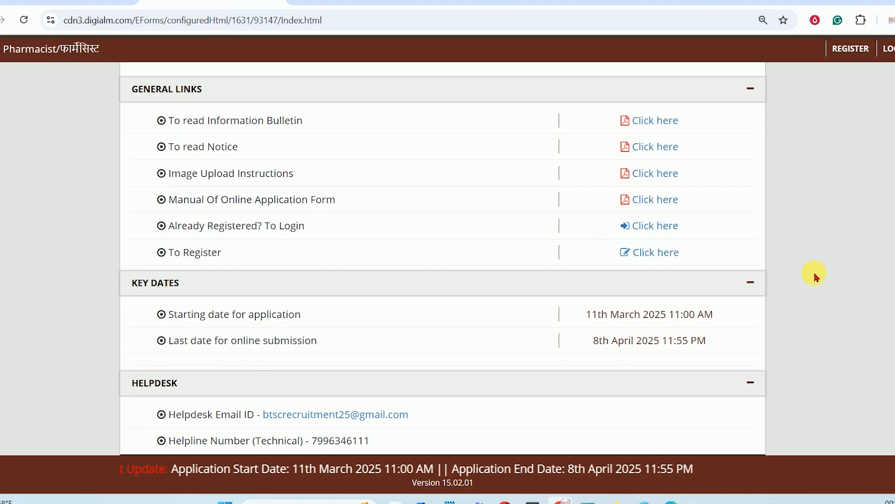
pyautogui.scroll(5, 815, 276)
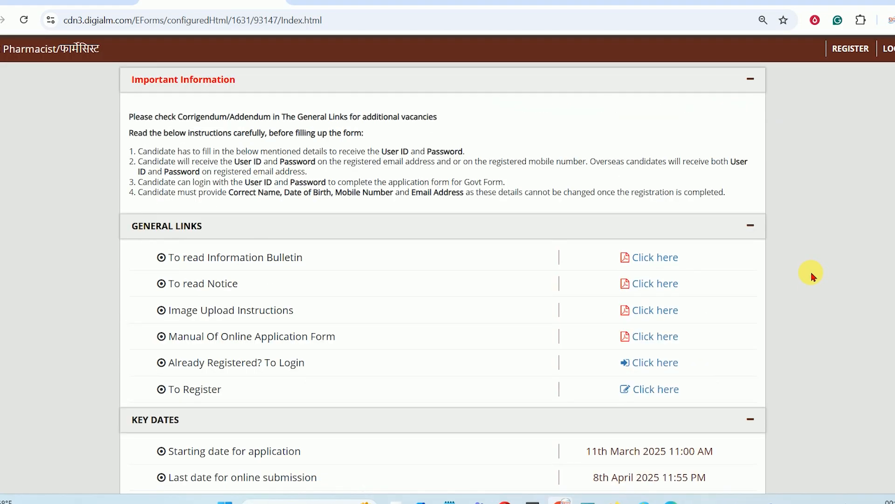